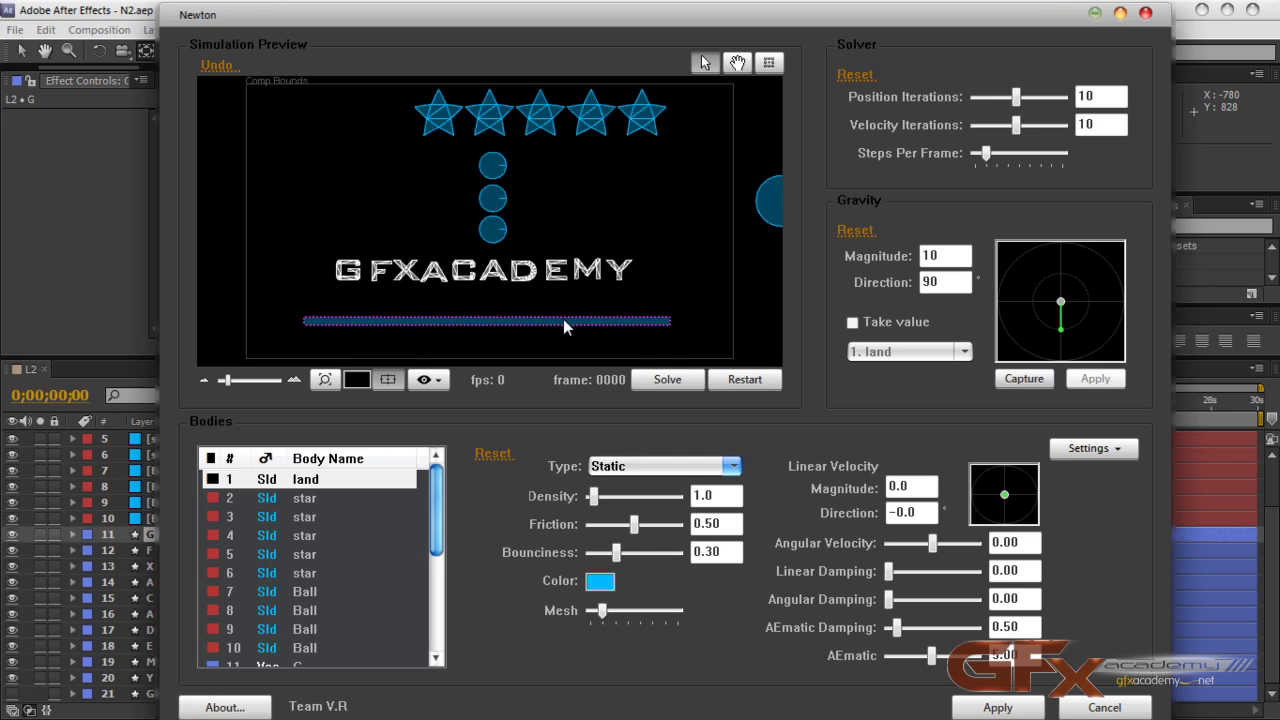
# Review the five star bodies' type, and set the large ball, body 7, to the Kinematic type
pyautogui.click(311, 499)
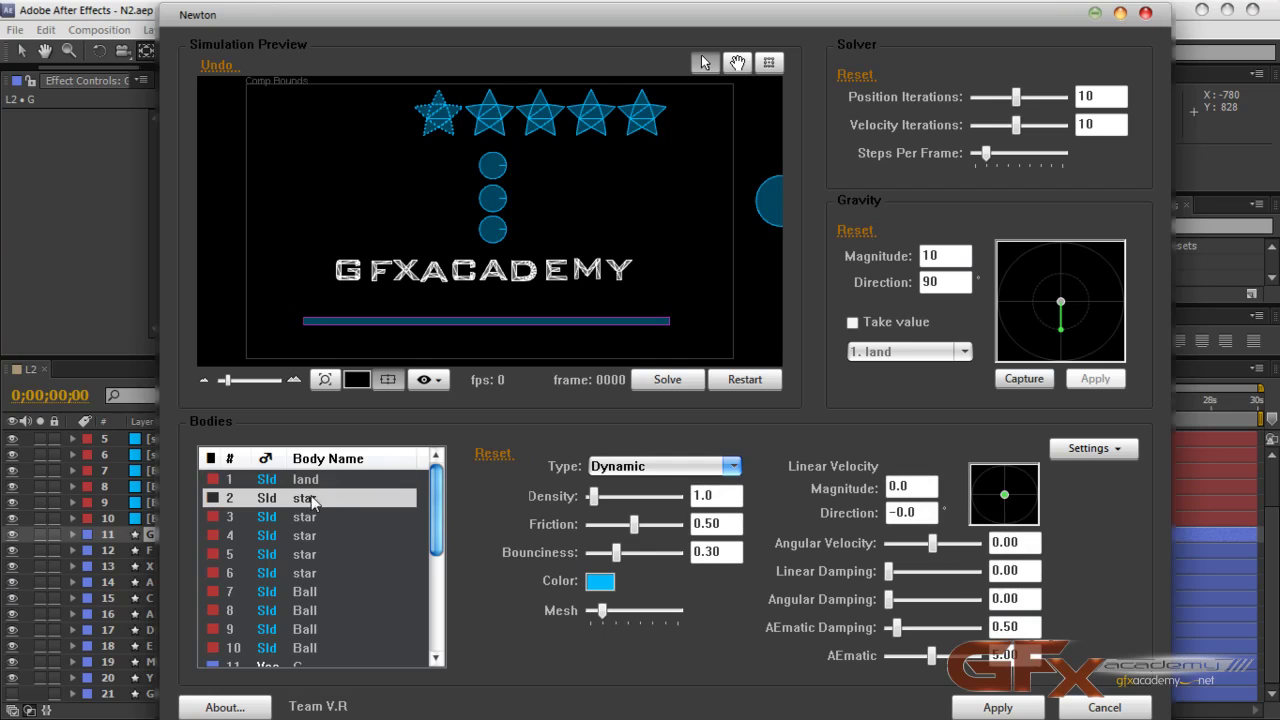
pyautogui.keyDown('shift'); pyautogui.click(308, 572); pyautogui.keyUp('shift')
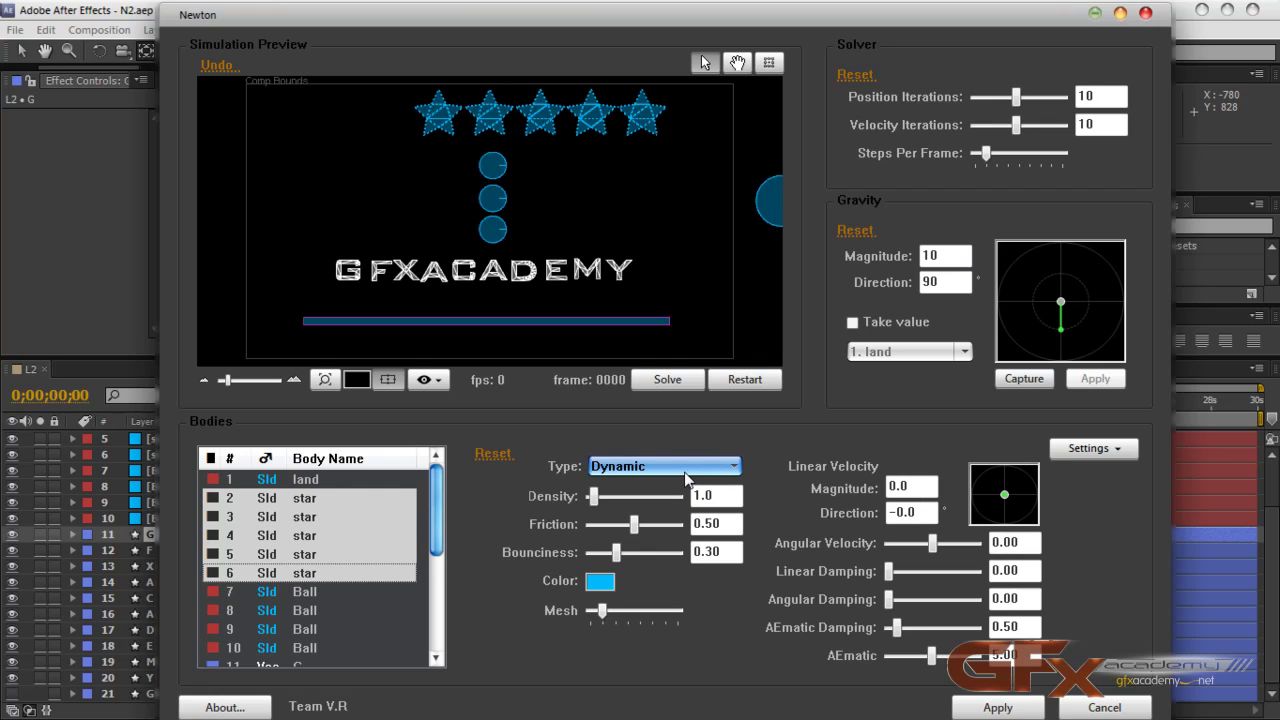
pyautogui.click(335, 593)
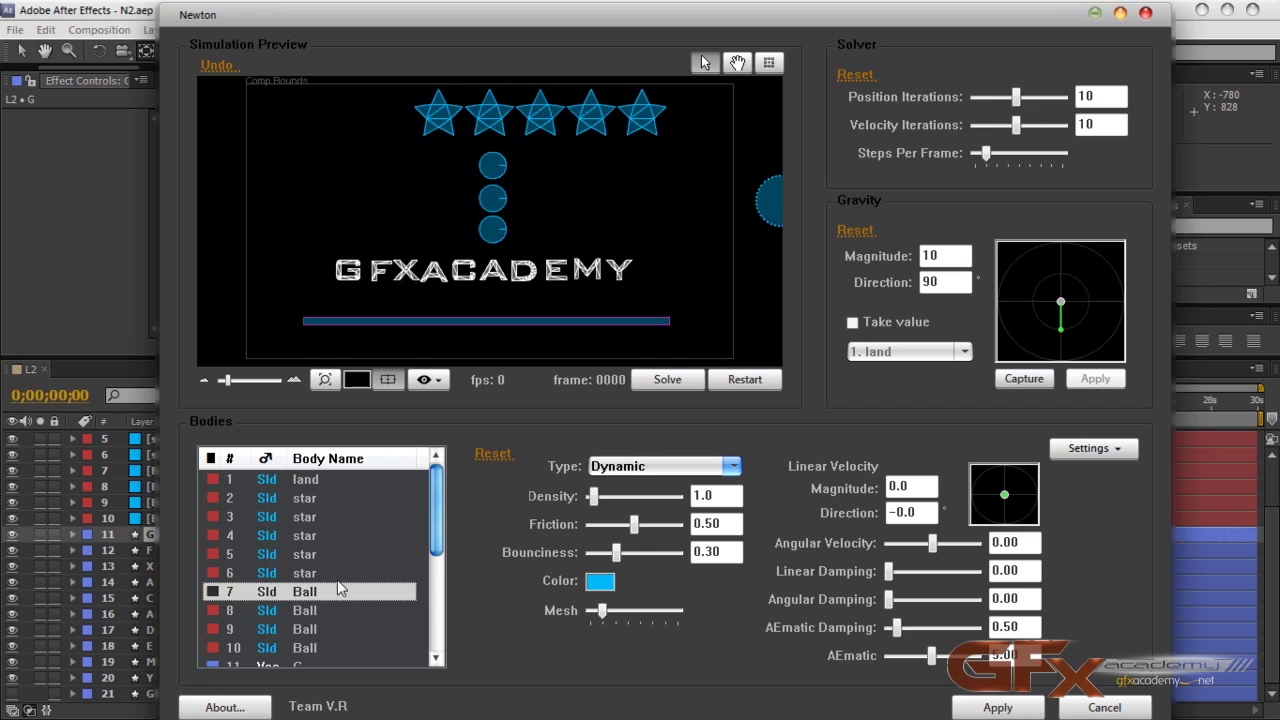
pyautogui.click(606, 472)
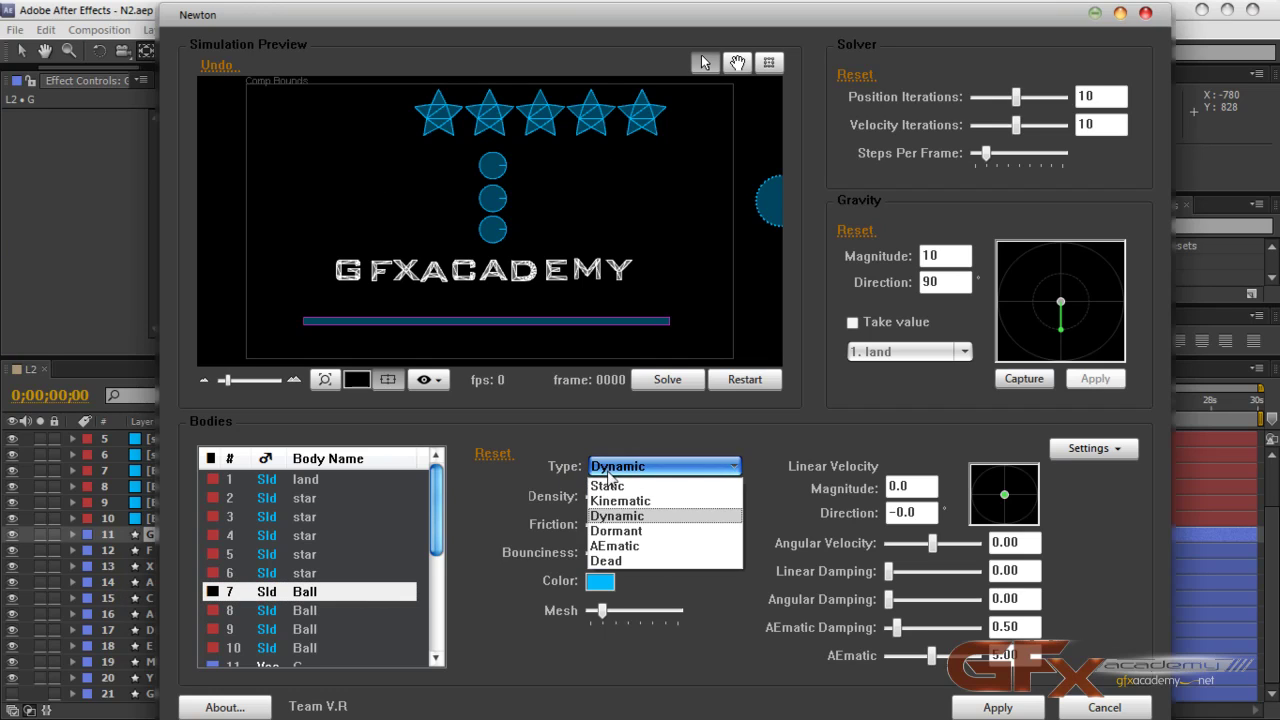
pyautogui.click(638, 500)
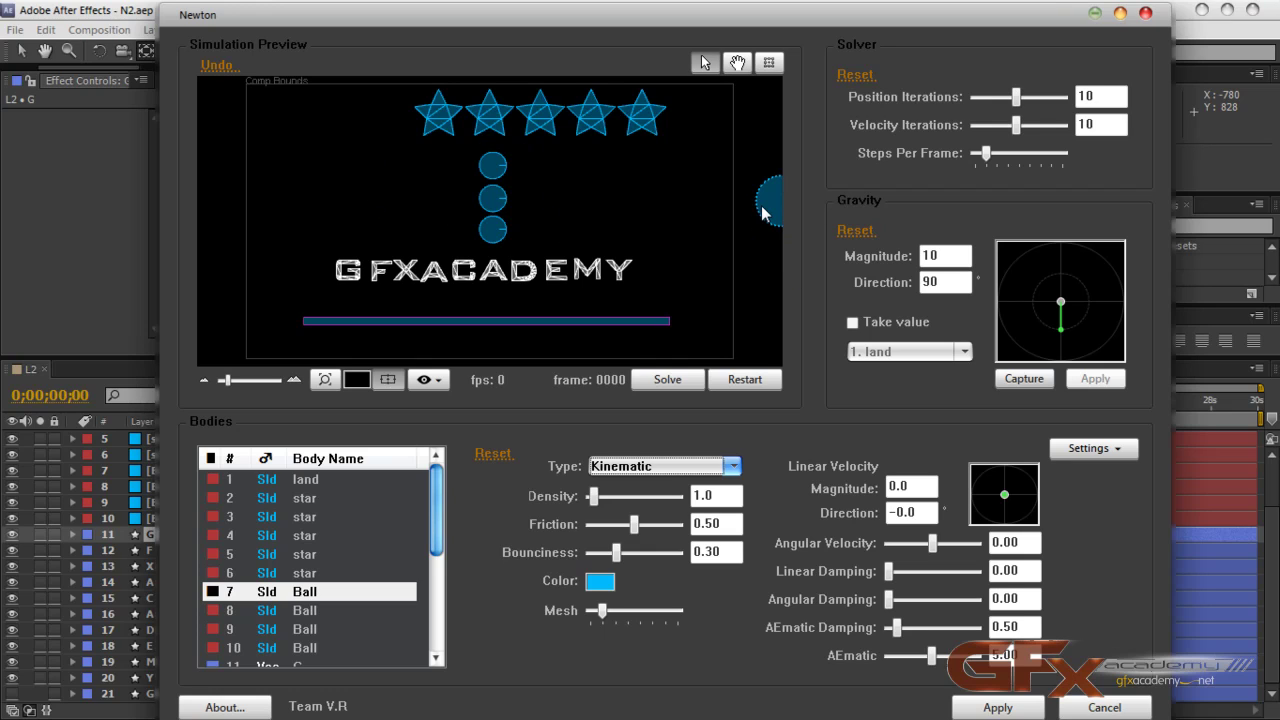
# Set the three small stacked balls, bodies 8 to 10, to the Dormant type
pyautogui.click(315, 614)
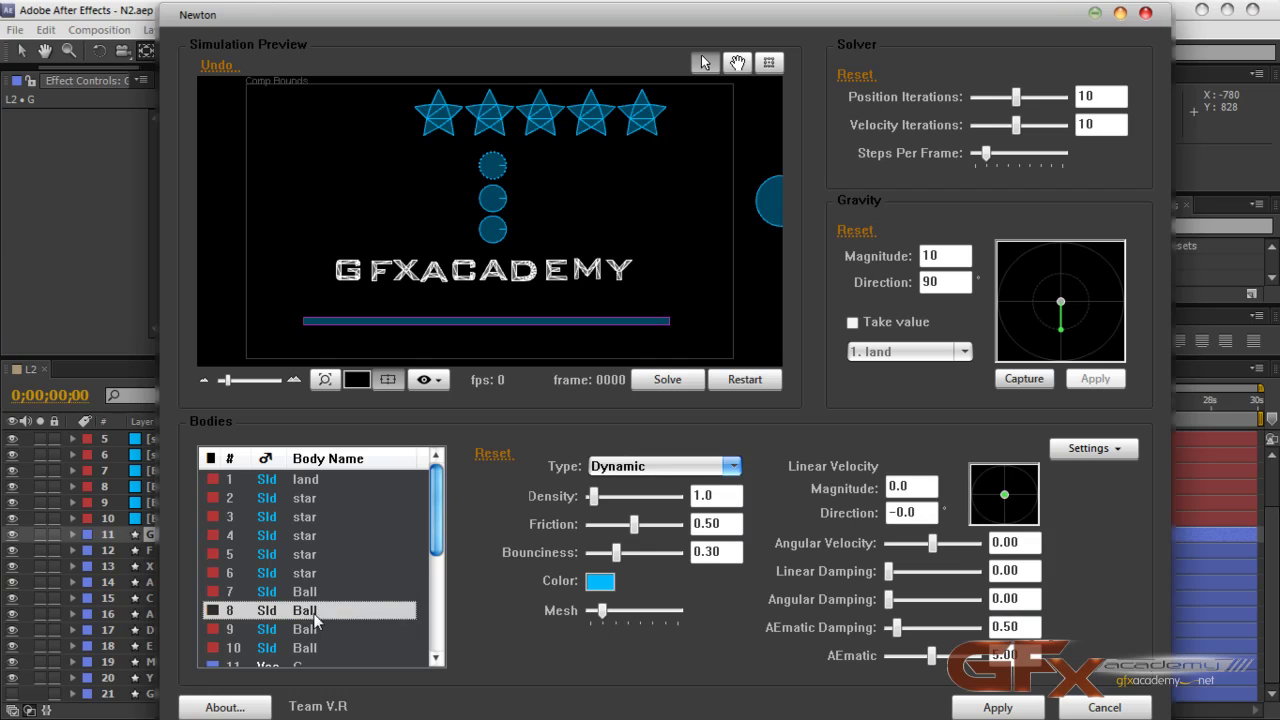
pyautogui.keyDown('shift'); pyautogui.click(315, 645); pyautogui.keyUp('shift')
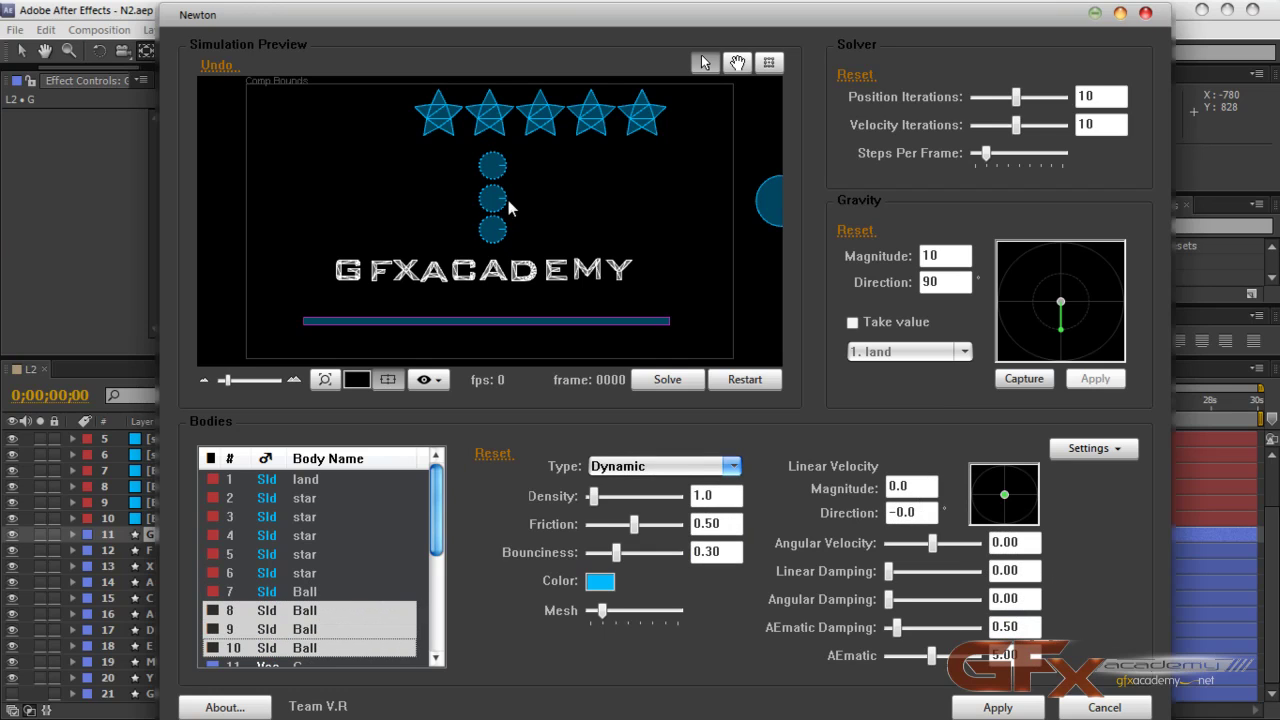
pyautogui.click(308, 615)
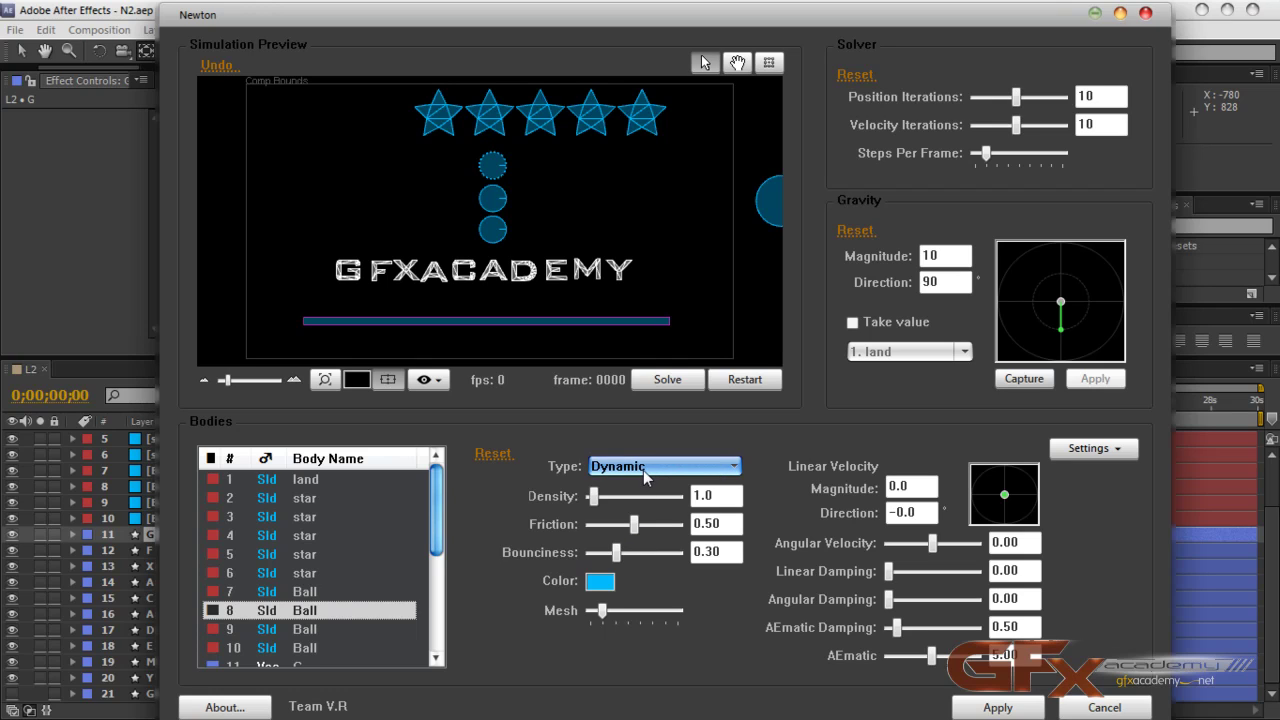
pyautogui.keyDown('shift'); pyautogui.click(289, 649); pyautogui.keyUp('shift')
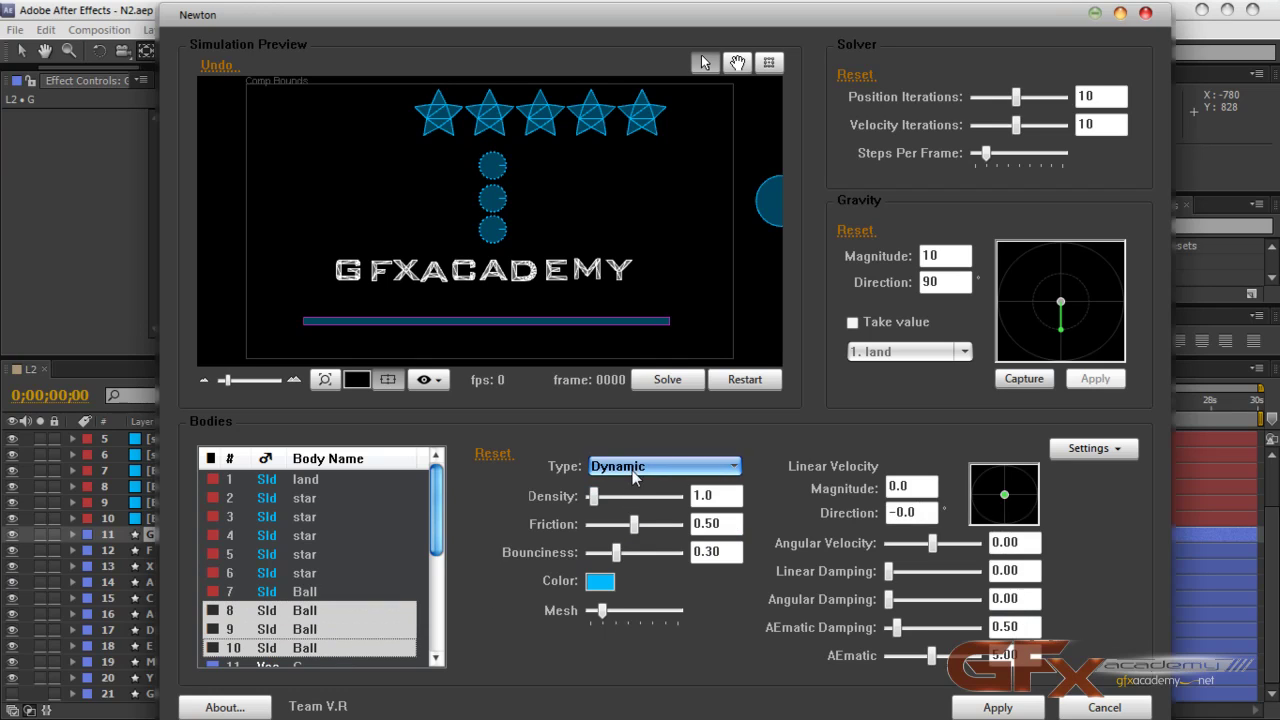
pyautogui.click(634, 467)
pyautogui.click(631, 530)
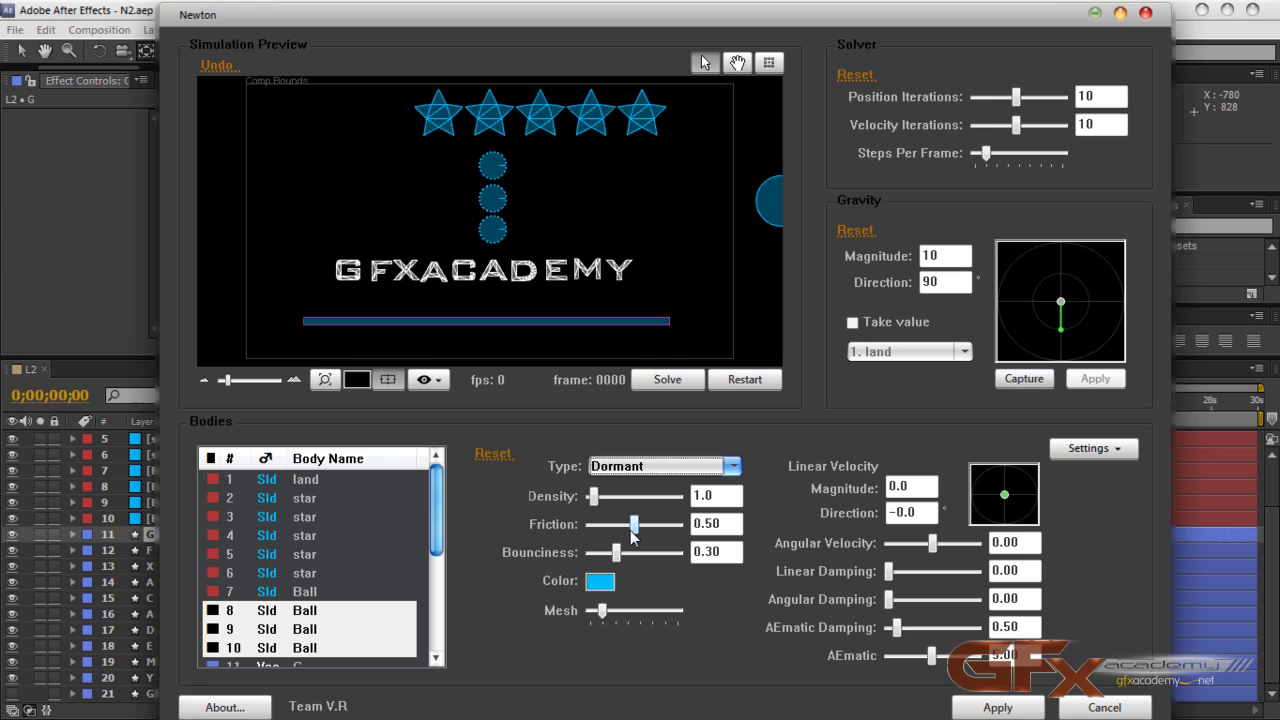
# Set all the GFXACADEMY letter bodies, 11 to 20, to the AEmatic type
pyautogui.scroll(-2, 632, 535)
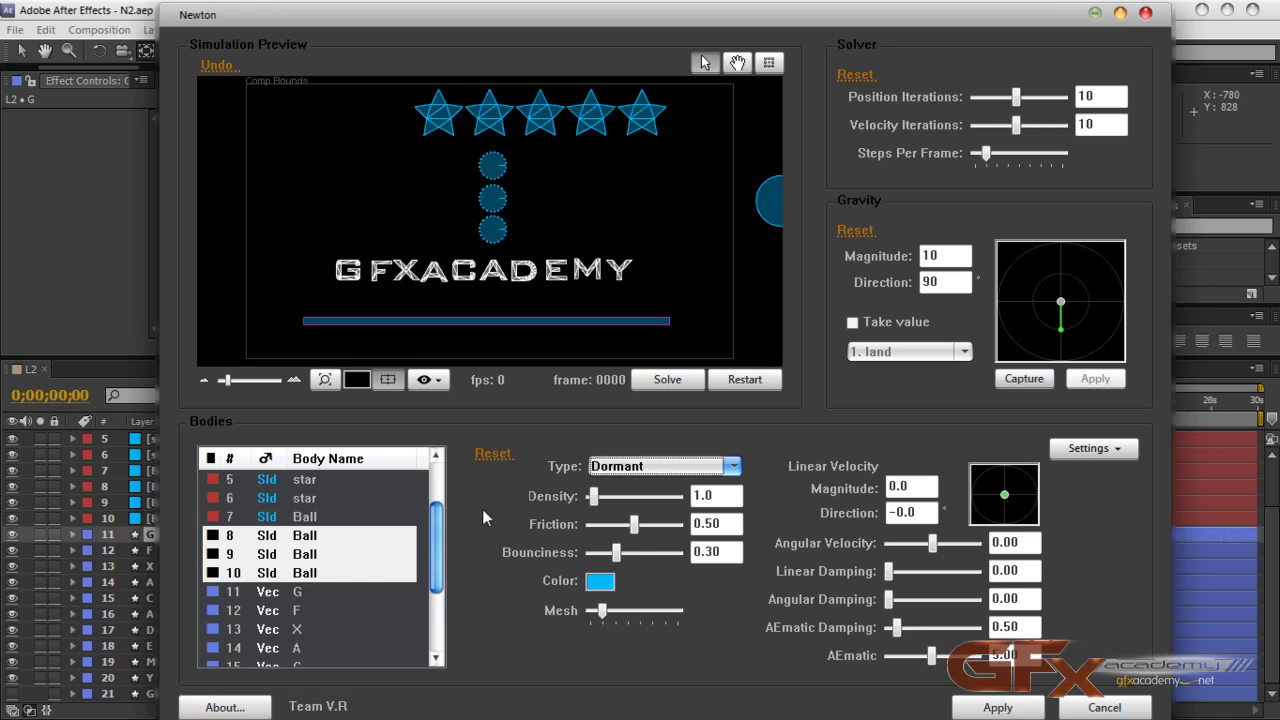
pyautogui.click(331, 590)
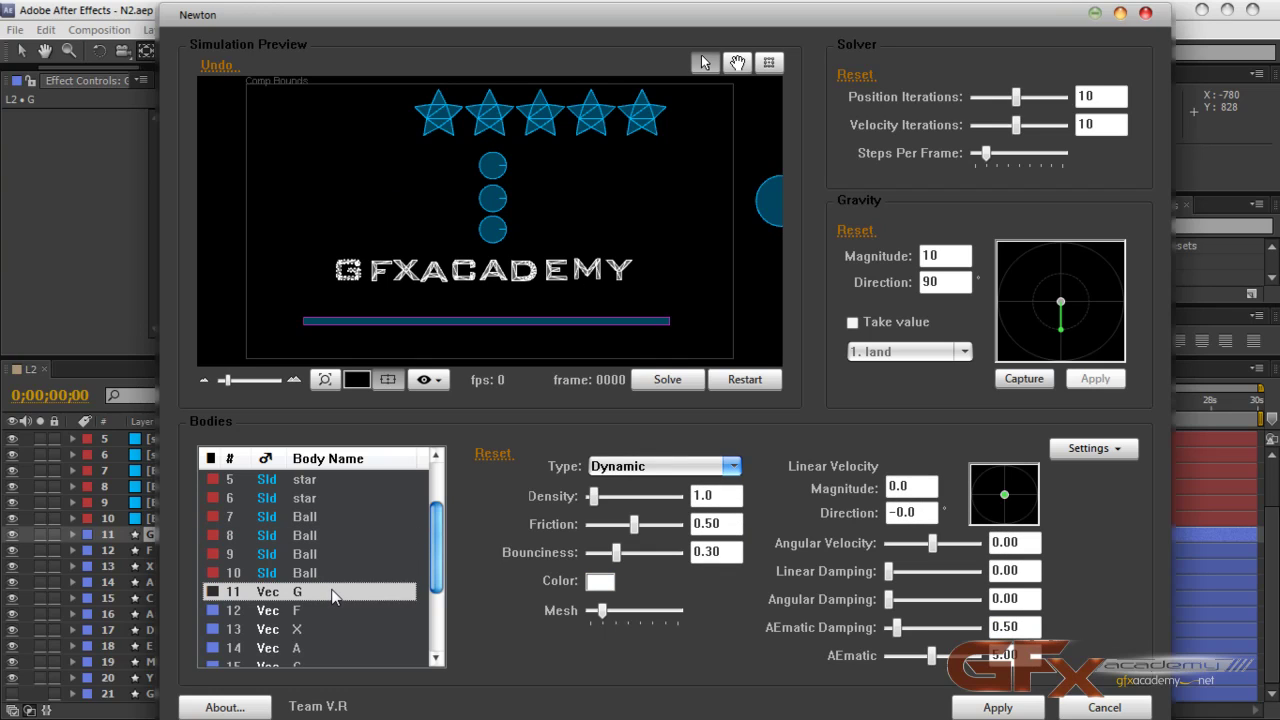
pyautogui.scroll(-2, 440, 560)
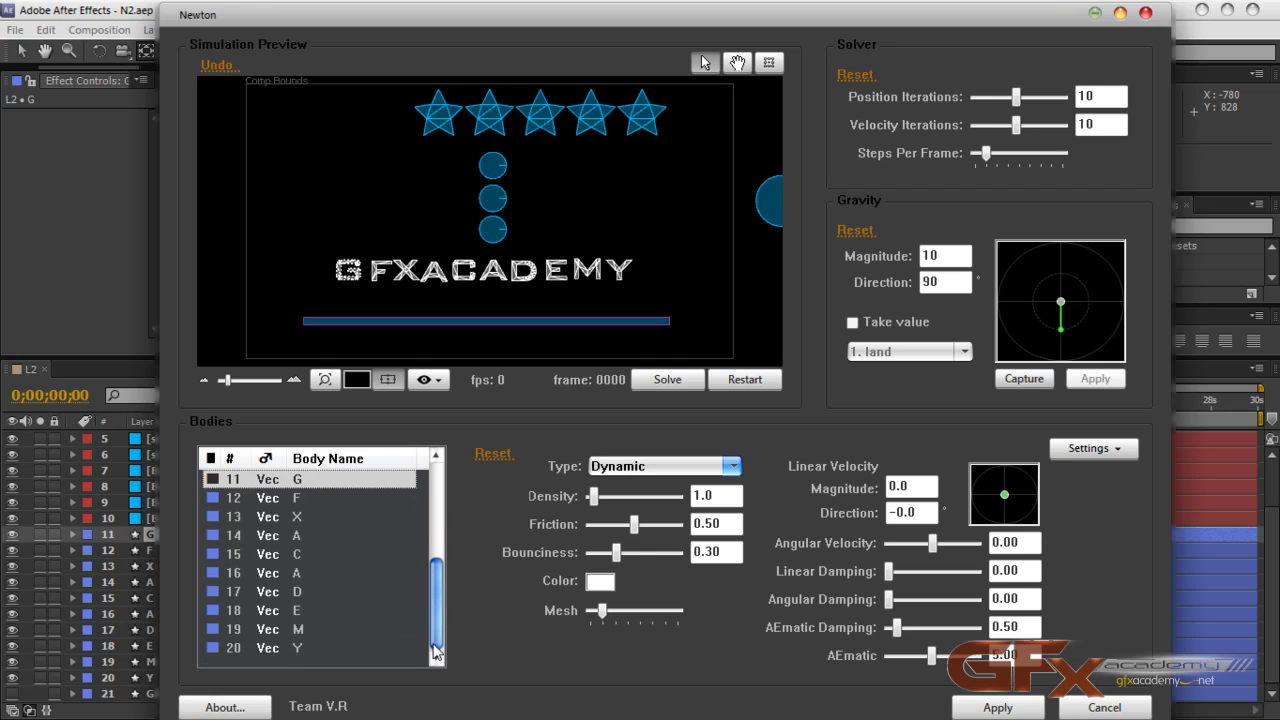
pyautogui.keyDown('shift'); pyautogui.click(273, 651); pyautogui.keyUp('shift')
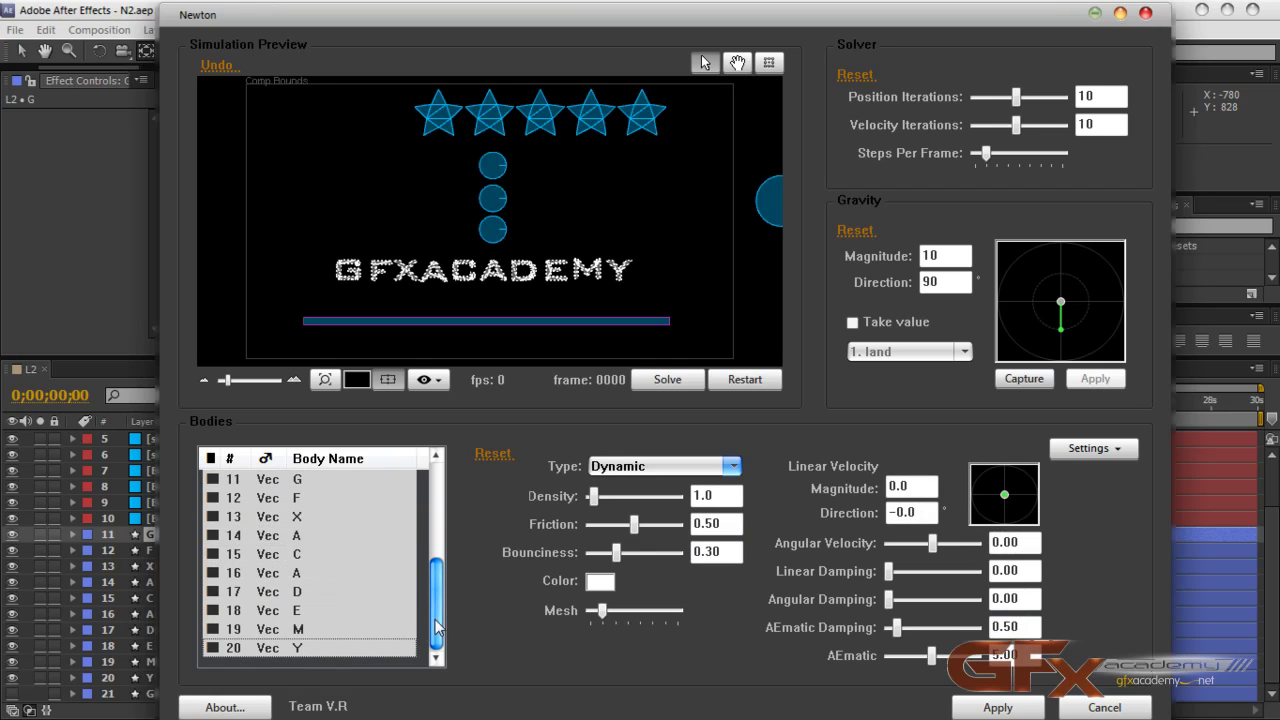
pyautogui.moveTo(437, 628); pyautogui.dragTo(436, 582)
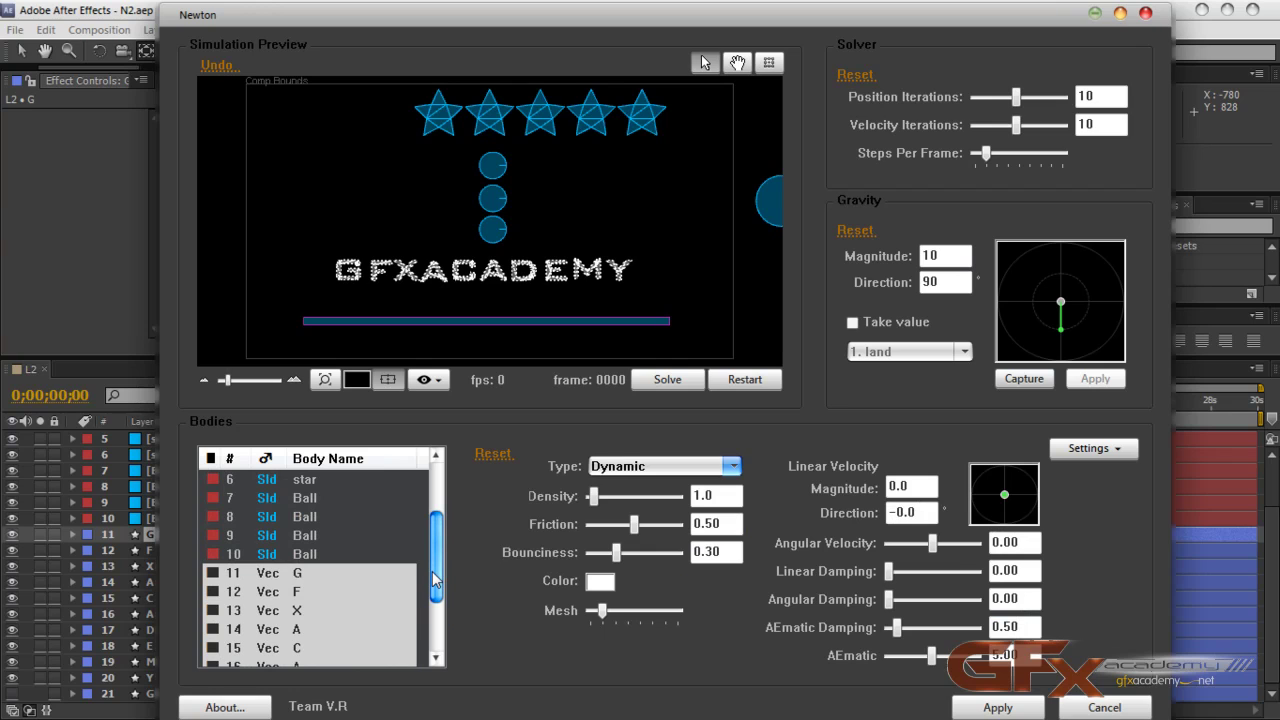
pyautogui.moveTo(239, 386); pyautogui.dragTo(257, 395)
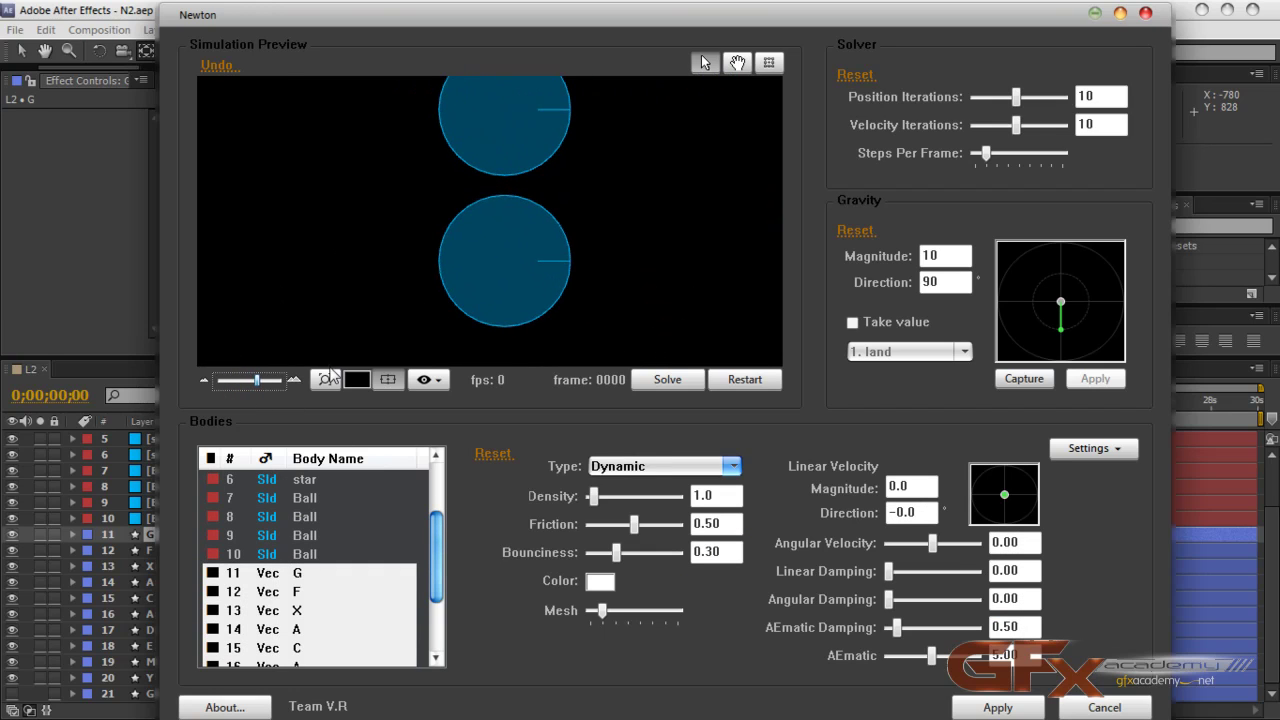
pyautogui.press('space')
pyautogui.moveTo(429, 323); pyautogui.dragTo(509, 234)
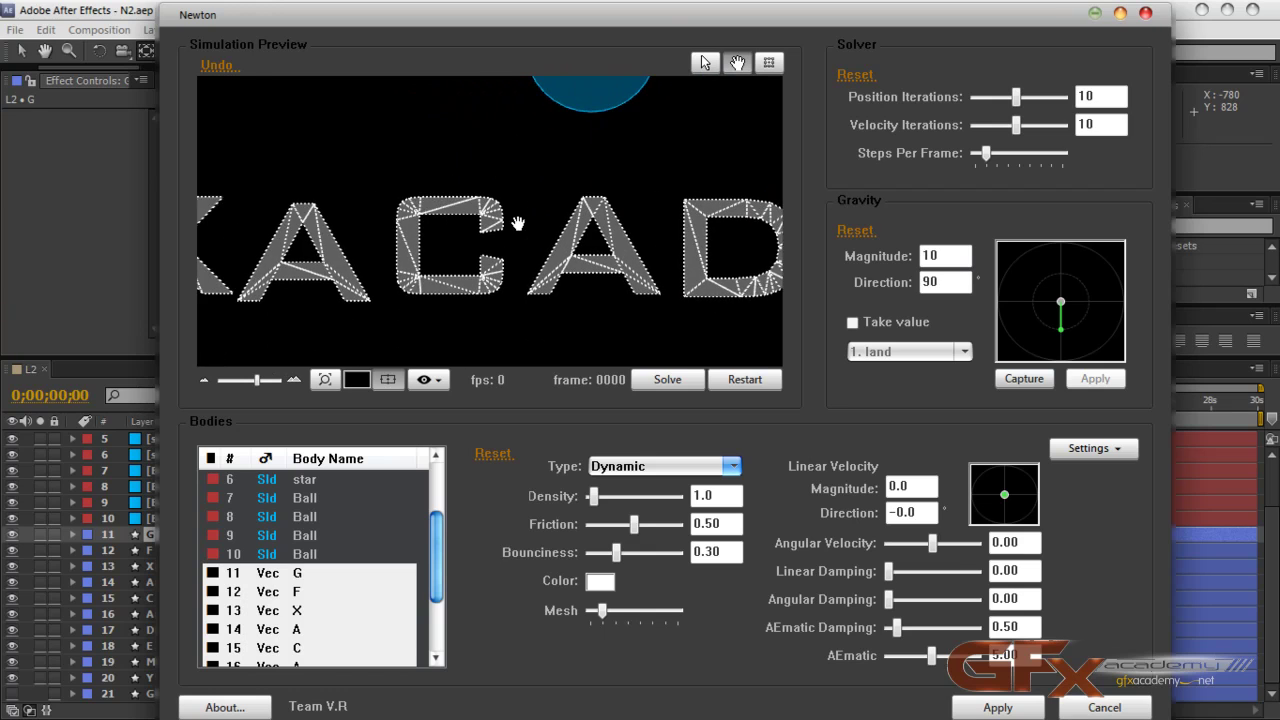
pyautogui.moveTo(423, 257); pyautogui.dragTo(571, 251)
pyautogui.moveTo(460, 268); pyautogui.dragTo(434, 252)
pyautogui.click(653, 470)
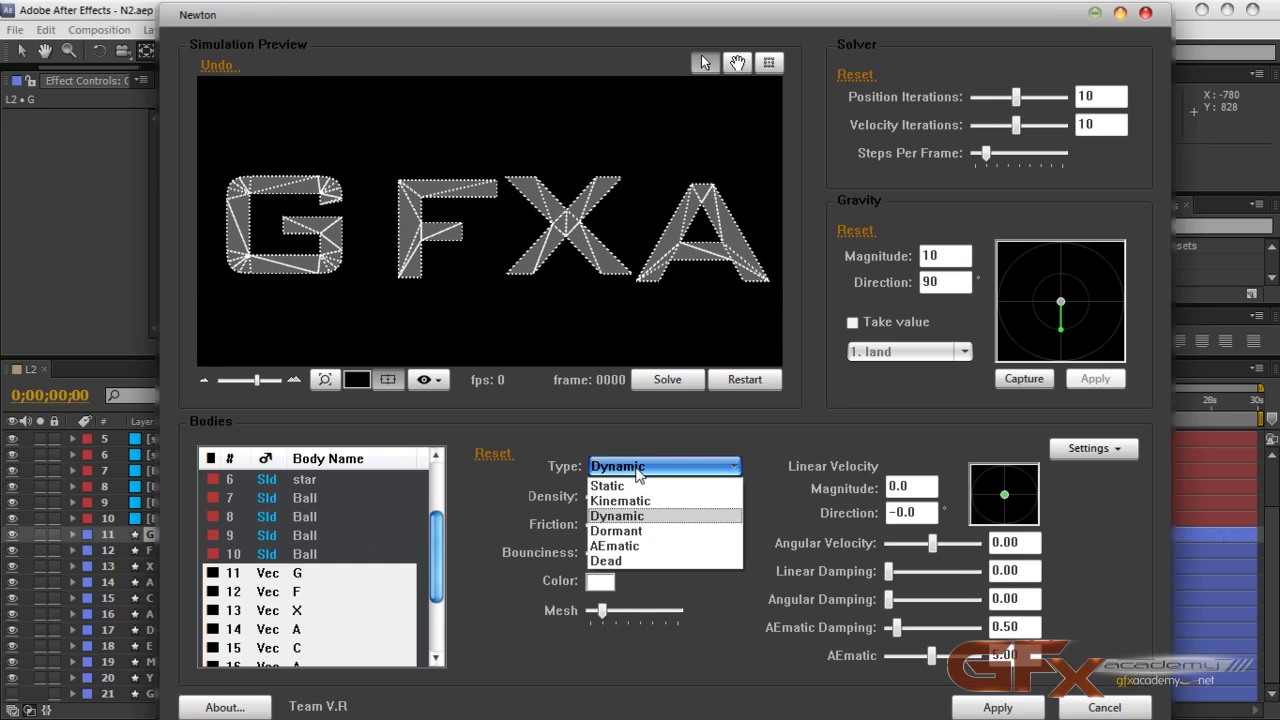
pyautogui.click(623, 546)
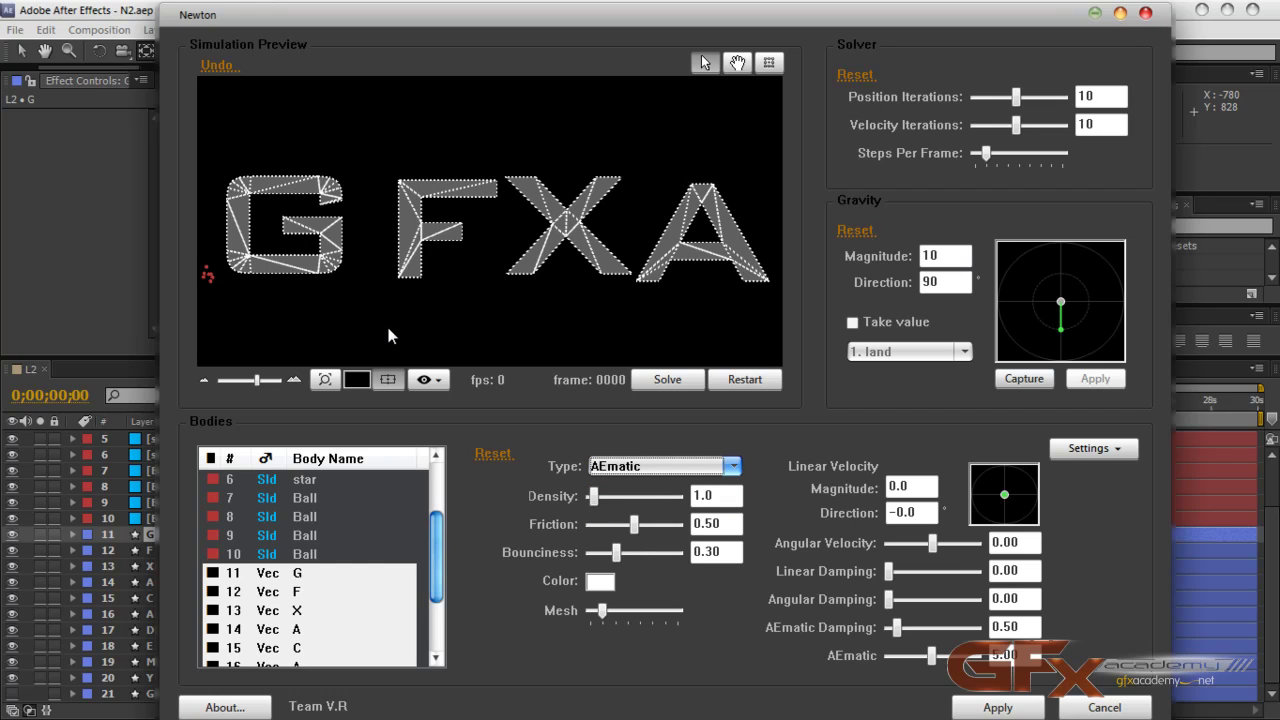
# Preview the simulation close up on the letter G and its anchor, and restart it from the first frame
pyautogui.scroll(-2, 263, 381)
pyautogui.scroll(3, 263, 379)
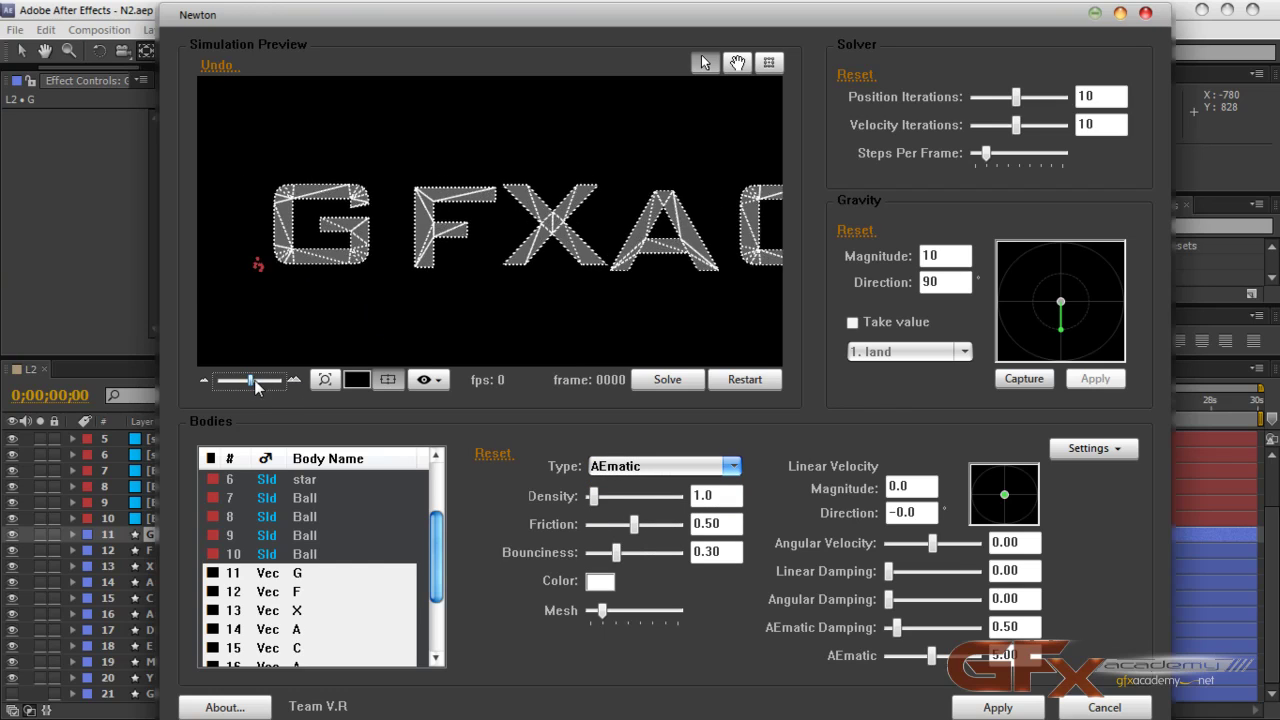
pyautogui.scroll(2, 329, 291)
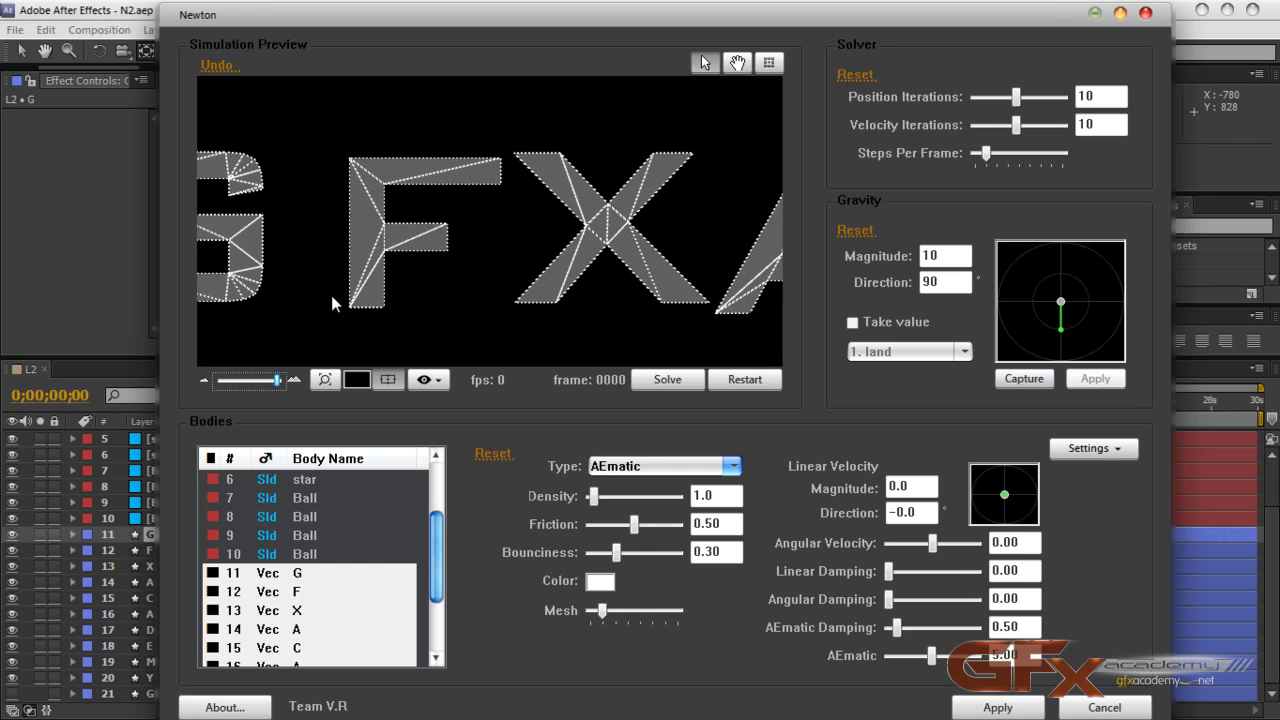
pyautogui.press('space')
pyautogui.moveTo(336, 306); pyautogui.dragTo(385, 284)
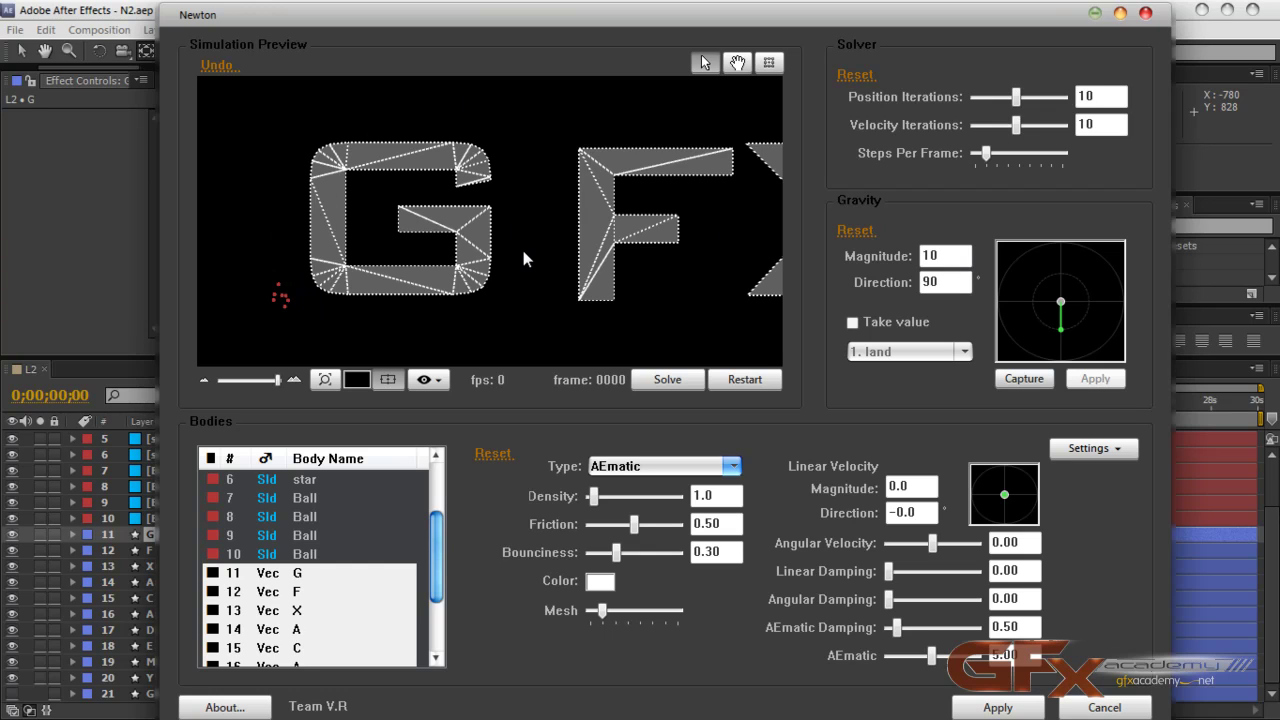
pyautogui.click(668, 381)
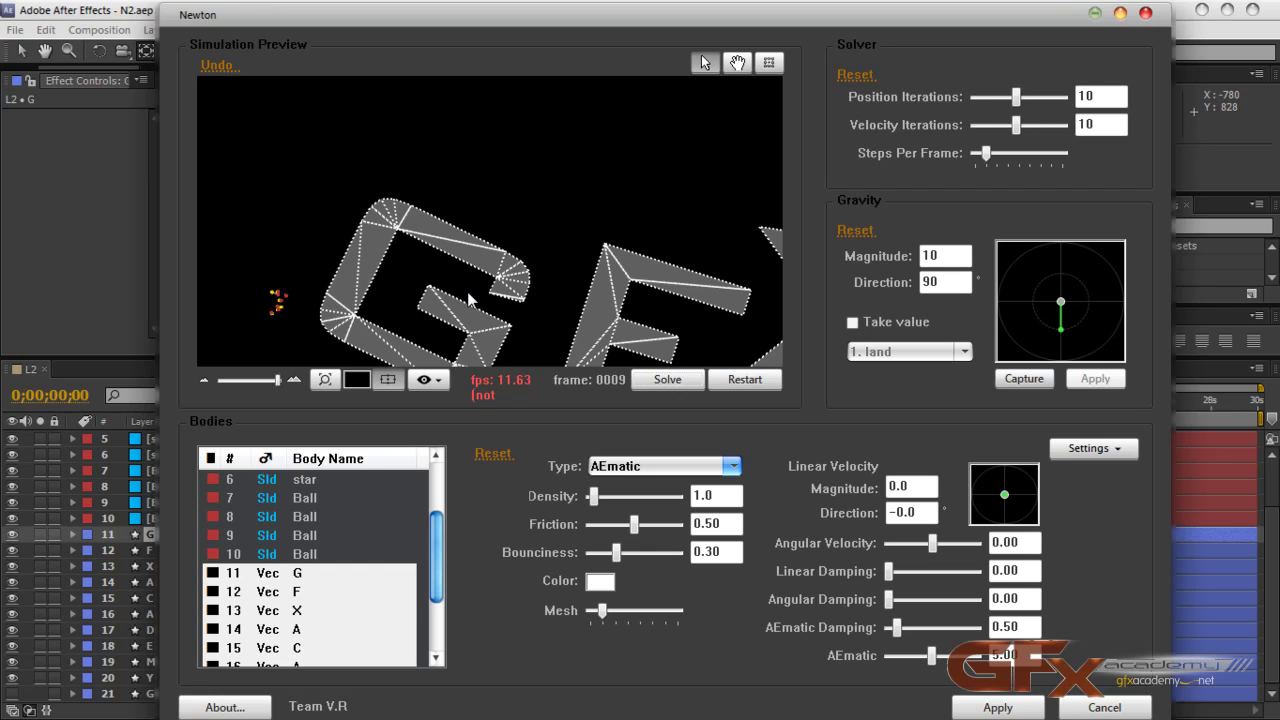
pyautogui.click(731, 384)
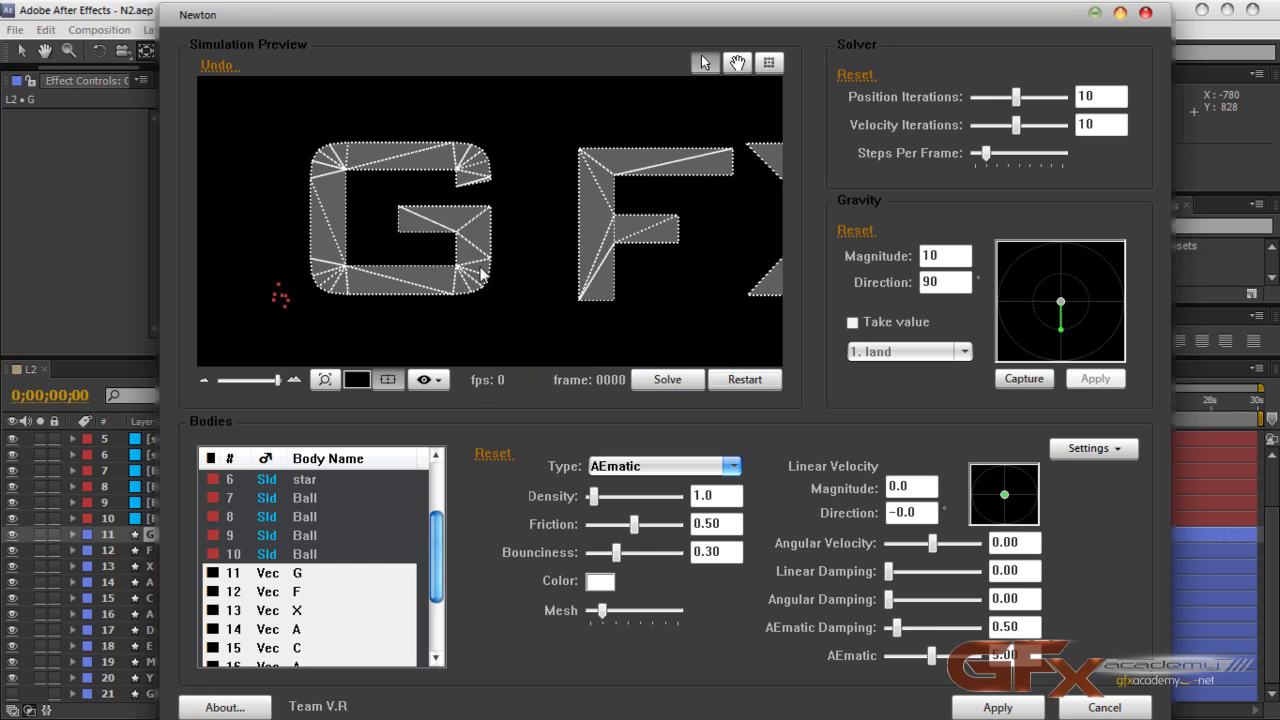
# Move the static land body slightly downward to widen the gap beneath the GFXACADEMY letters
pyautogui.scroll(-5, 480, 265)
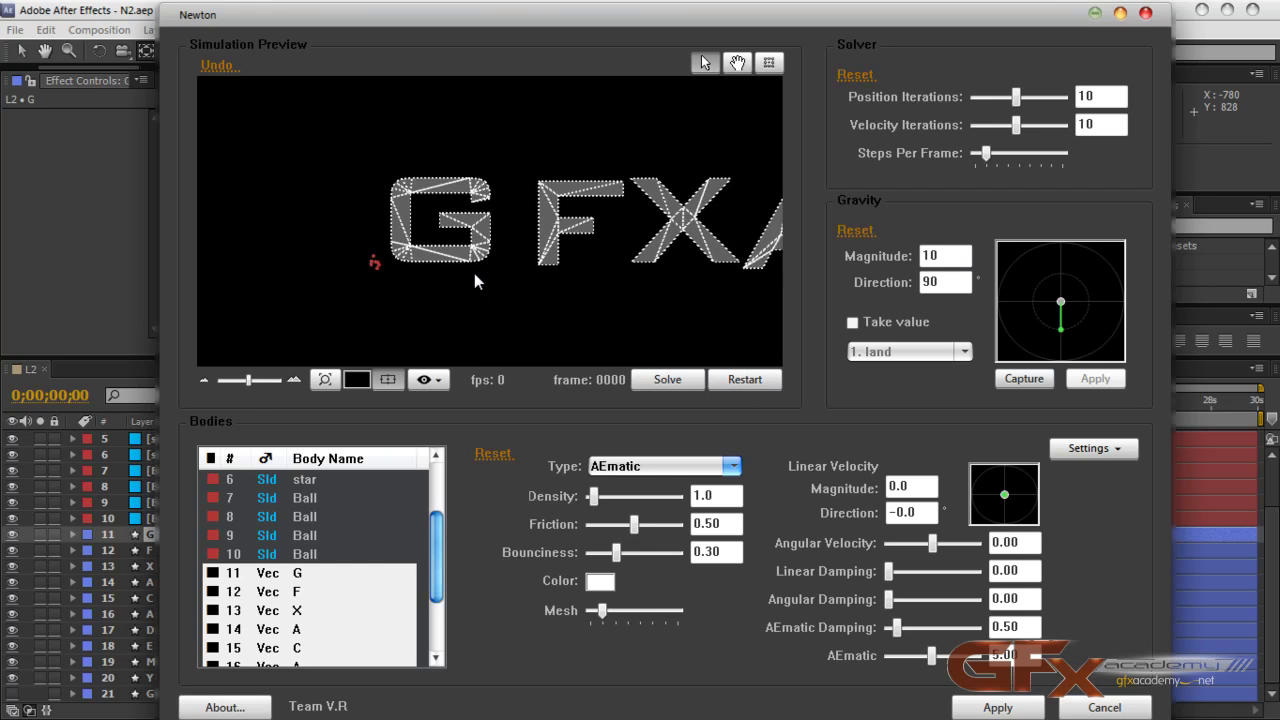
pyautogui.scroll(-4, 475, 270)
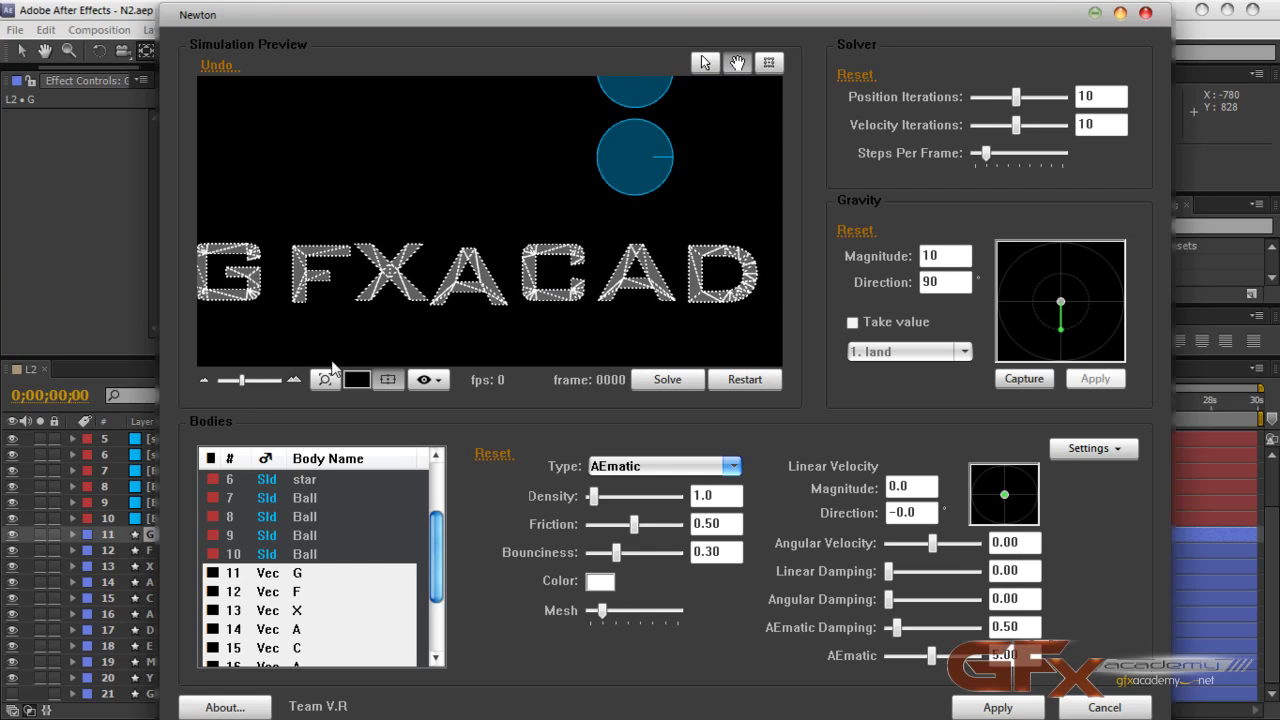
pyautogui.click(325, 379)
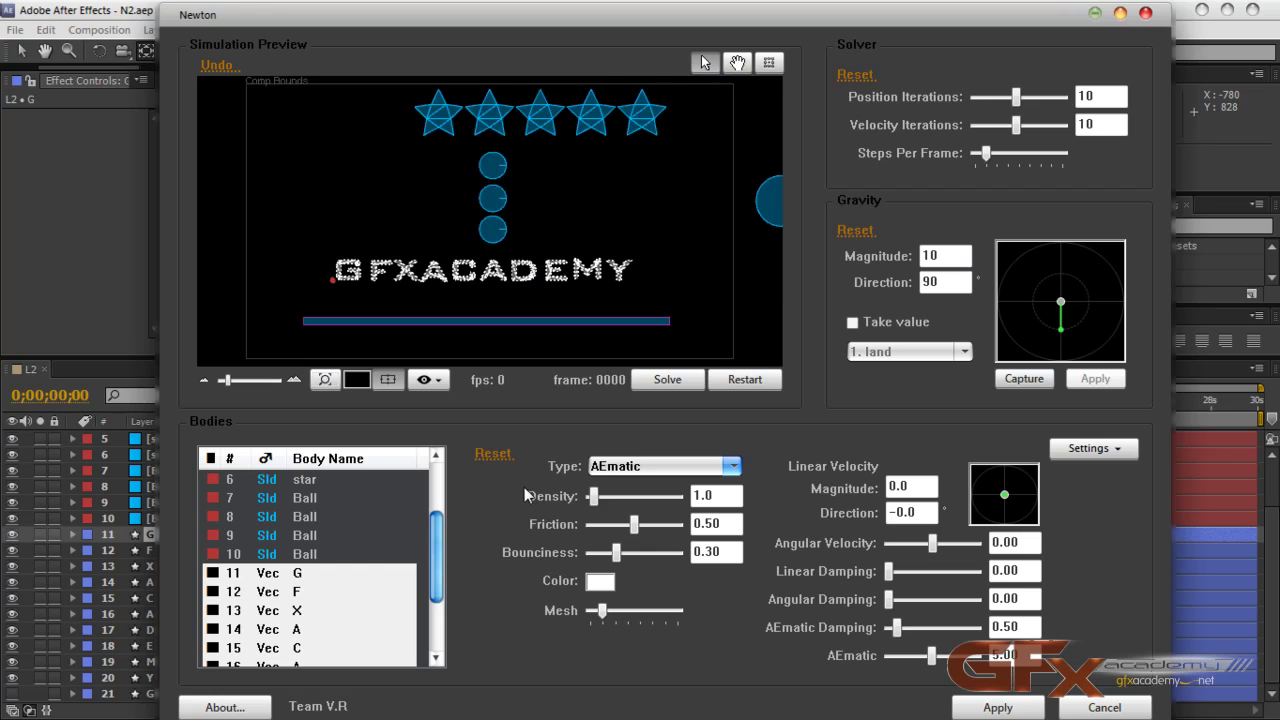
pyautogui.scroll(-2, 447, 538)
pyautogui.scroll(4, 447, 538)
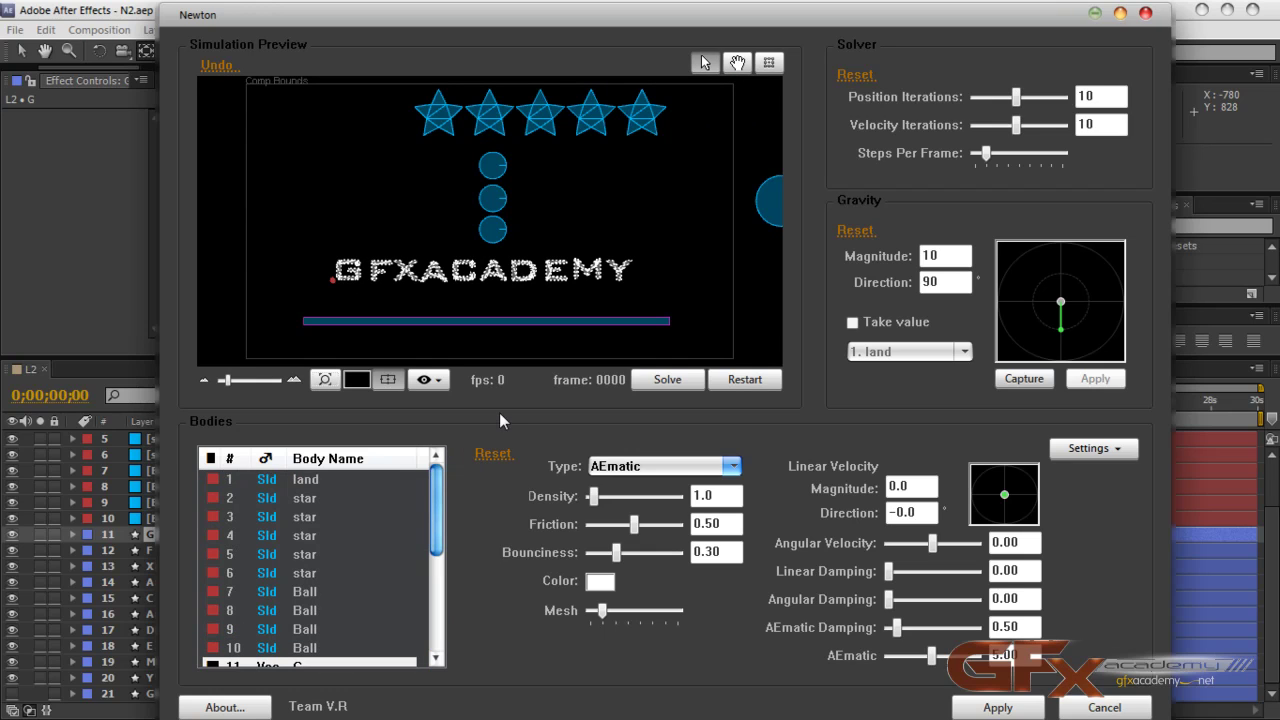
pyautogui.click(345, 482)
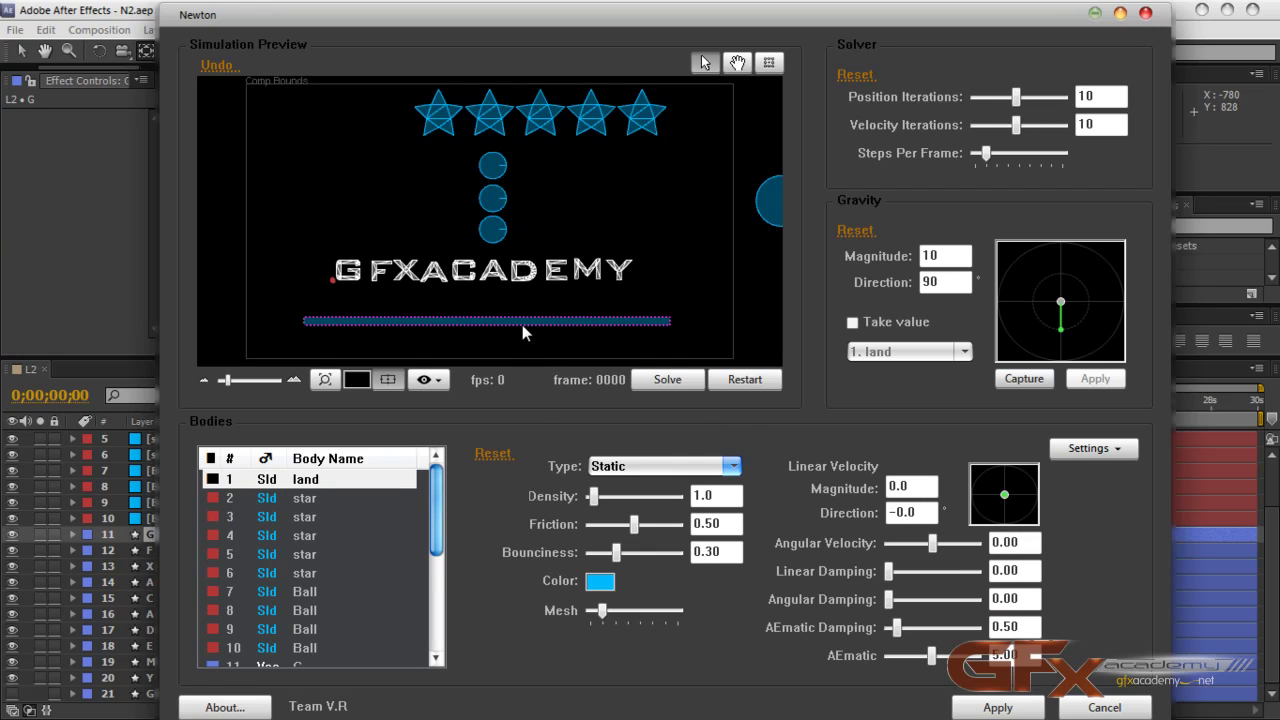
pyautogui.moveTo(522, 322); pyautogui.dragTo(519, 338)
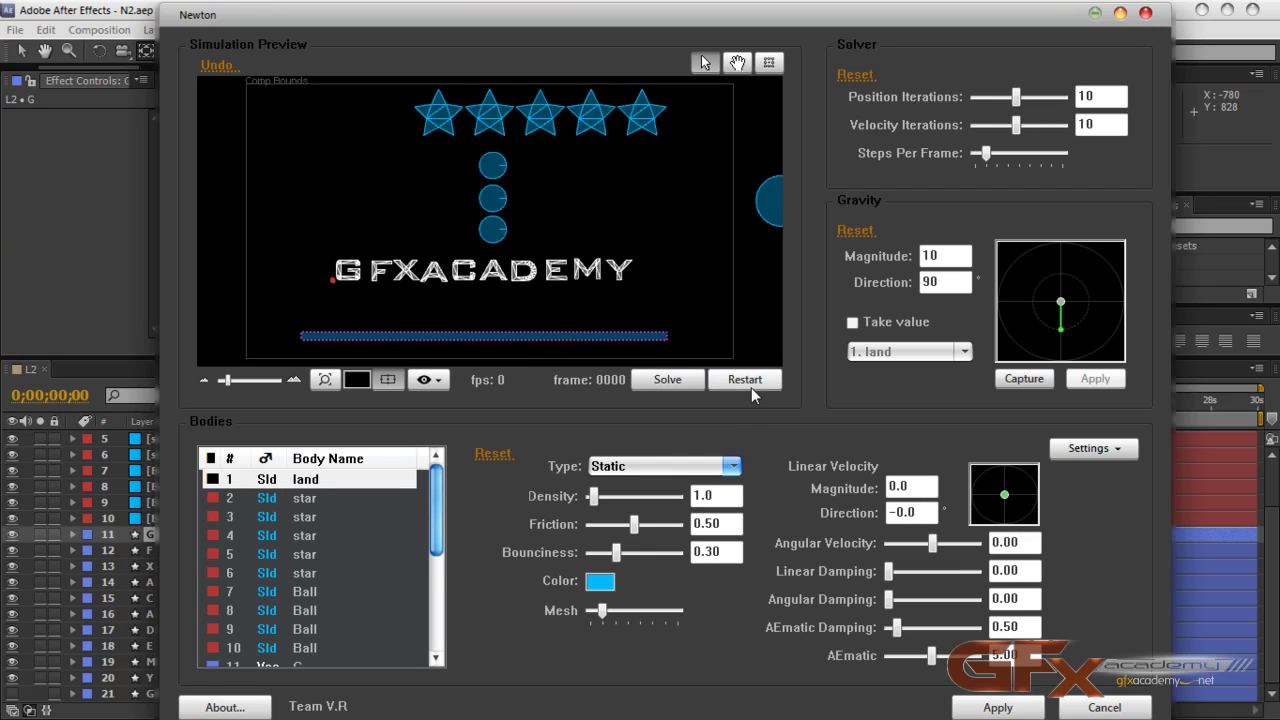
# Simulate the whole scene, restart it, and play it again with a pause while the large ball hits the stars
pyautogui.click(683, 377)
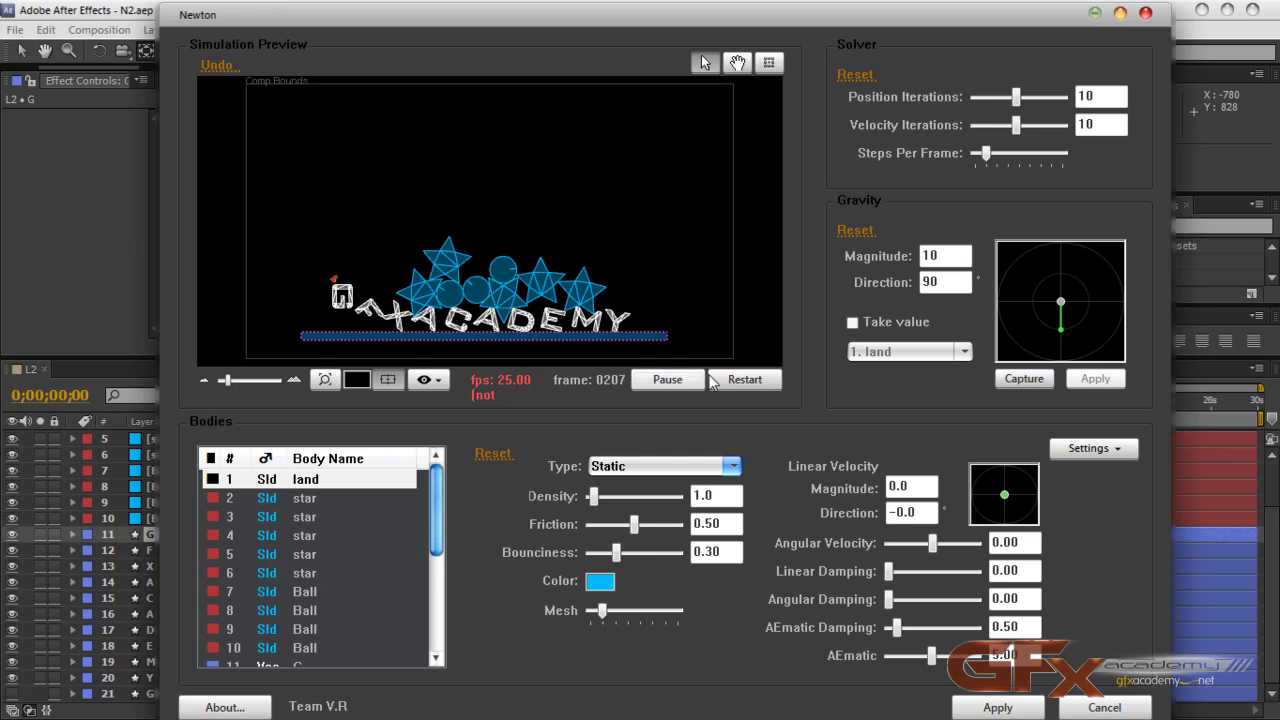
pyautogui.click(758, 383)
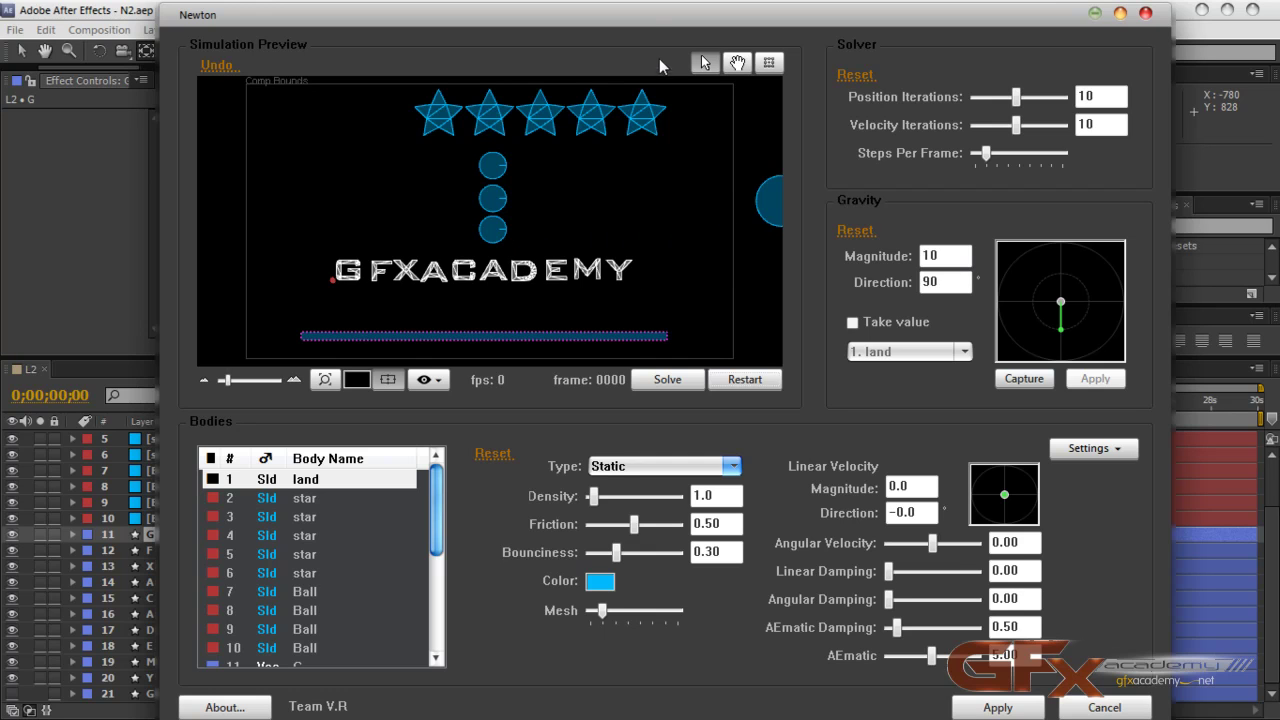
pyautogui.moveTo(650, 14)
pyautogui.mouseDown()
pyautogui.moveTo(613, 600)
pyautogui.moveTo(665, 37)
pyautogui.mouseUp()
pyautogui.click(667, 394)
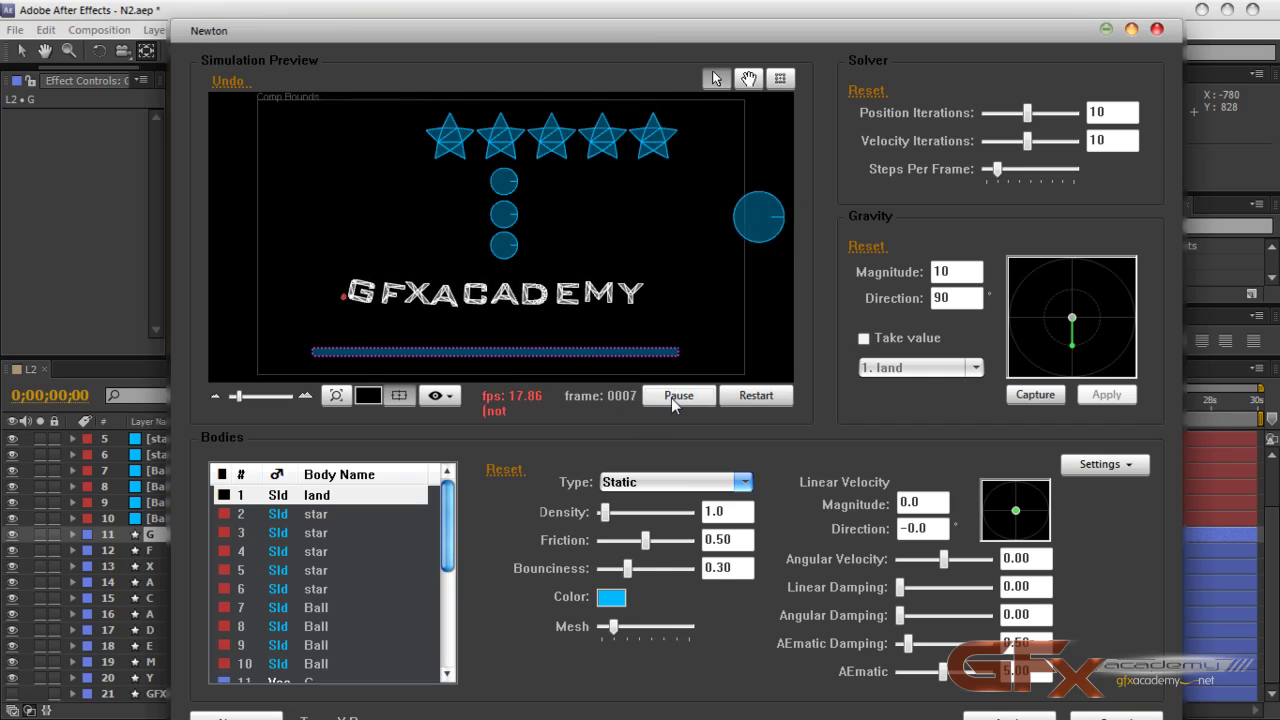
pyautogui.click(676, 396)
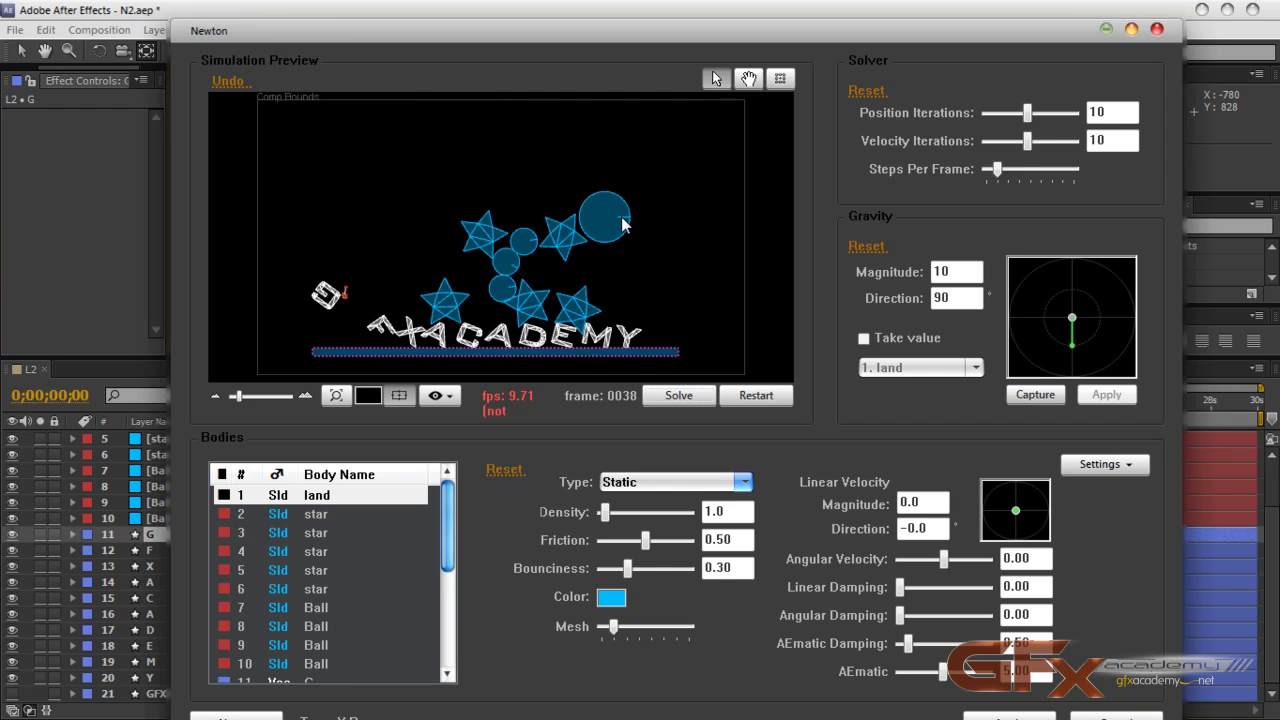
pyautogui.click(677, 395)
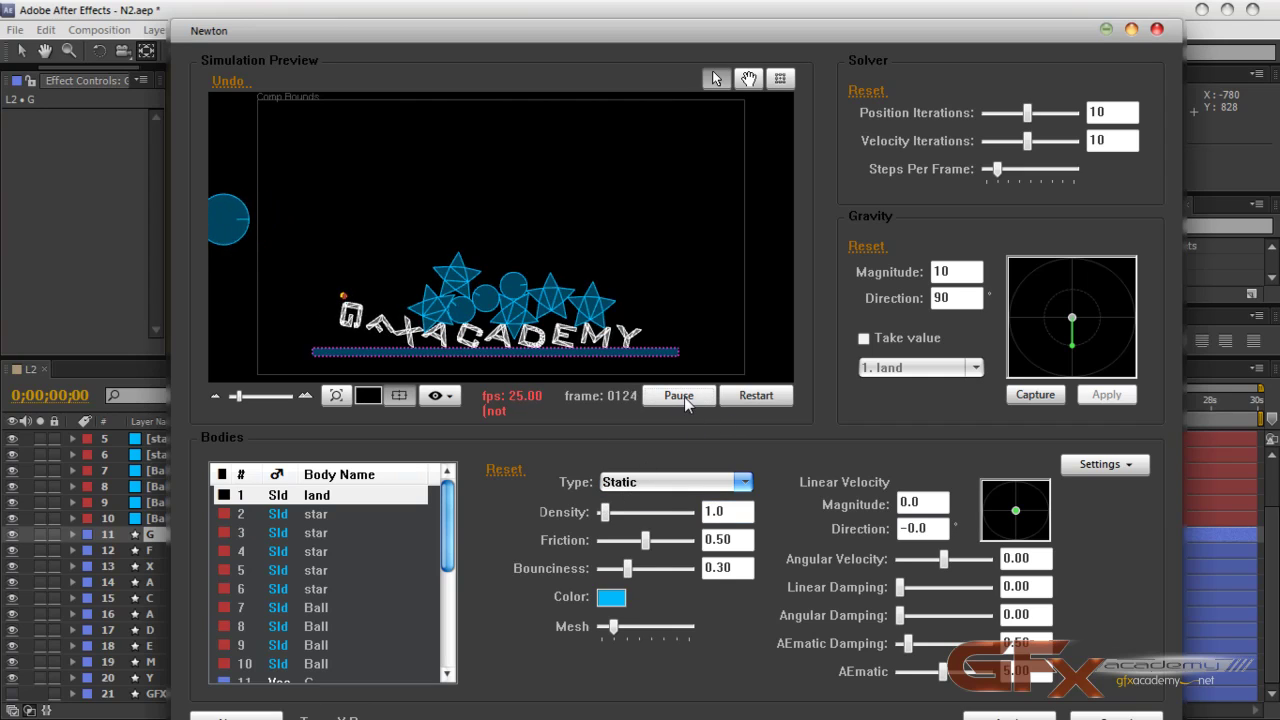
# Pause the simulation, return it to the first frame, and check the properties of star 2 and the land body
pyautogui.click(684, 397)
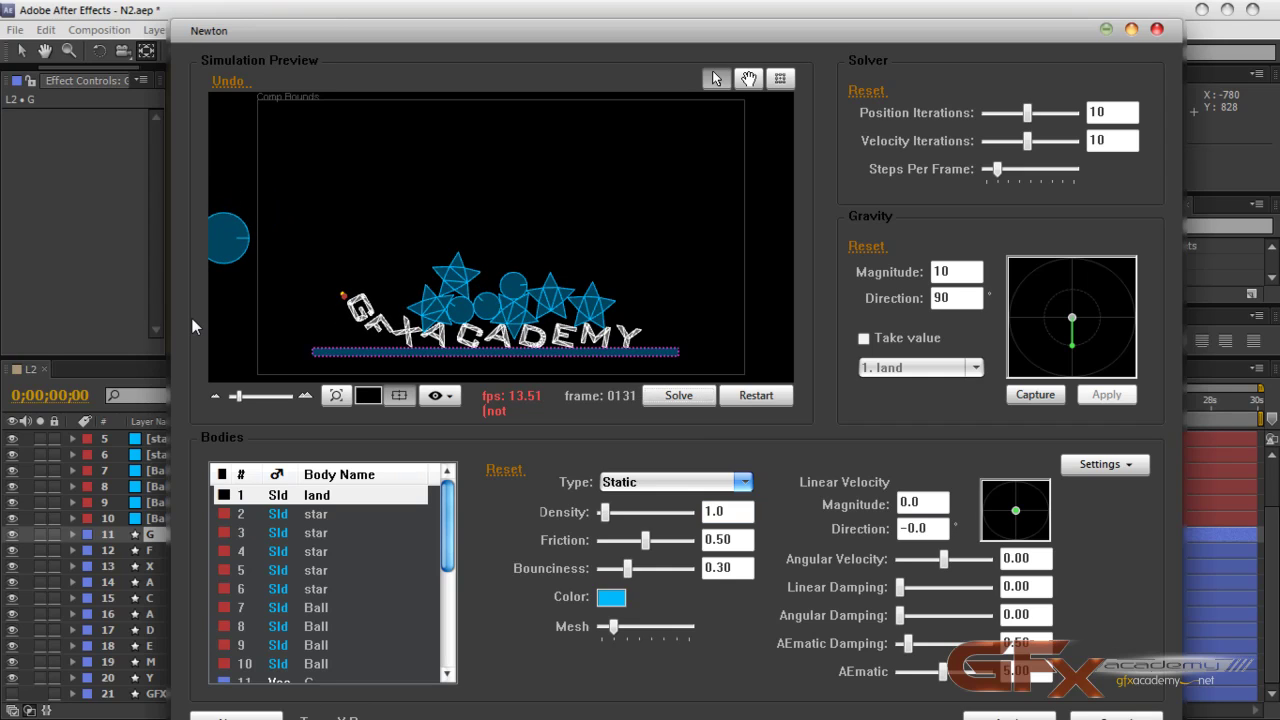
pyautogui.click(748, 396)
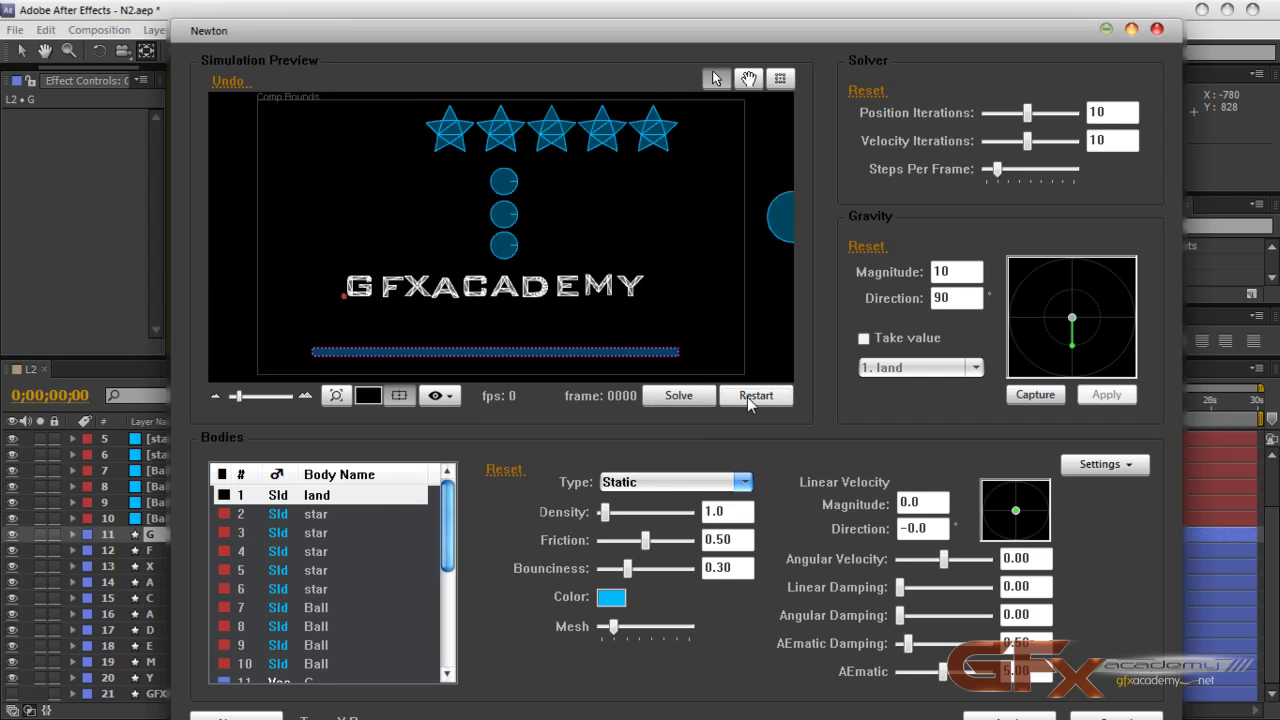
pyautogui.click(357, 513)
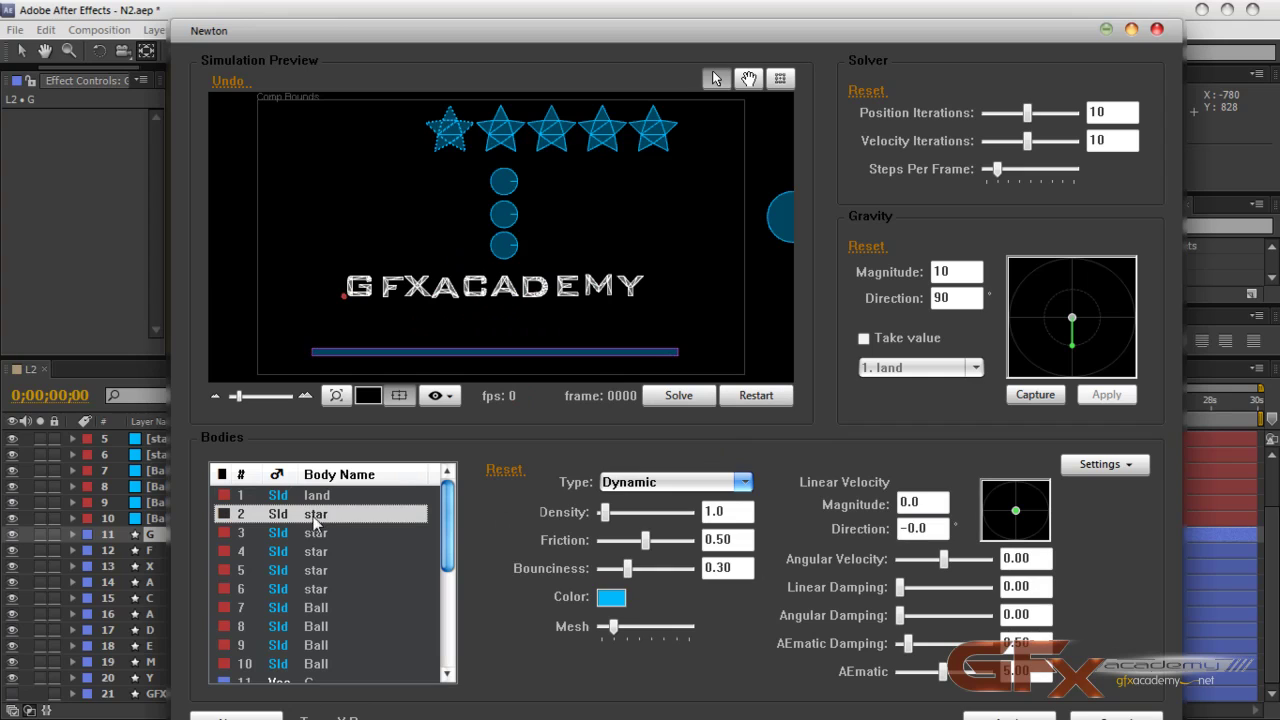
pyautogui.click(315, 497)
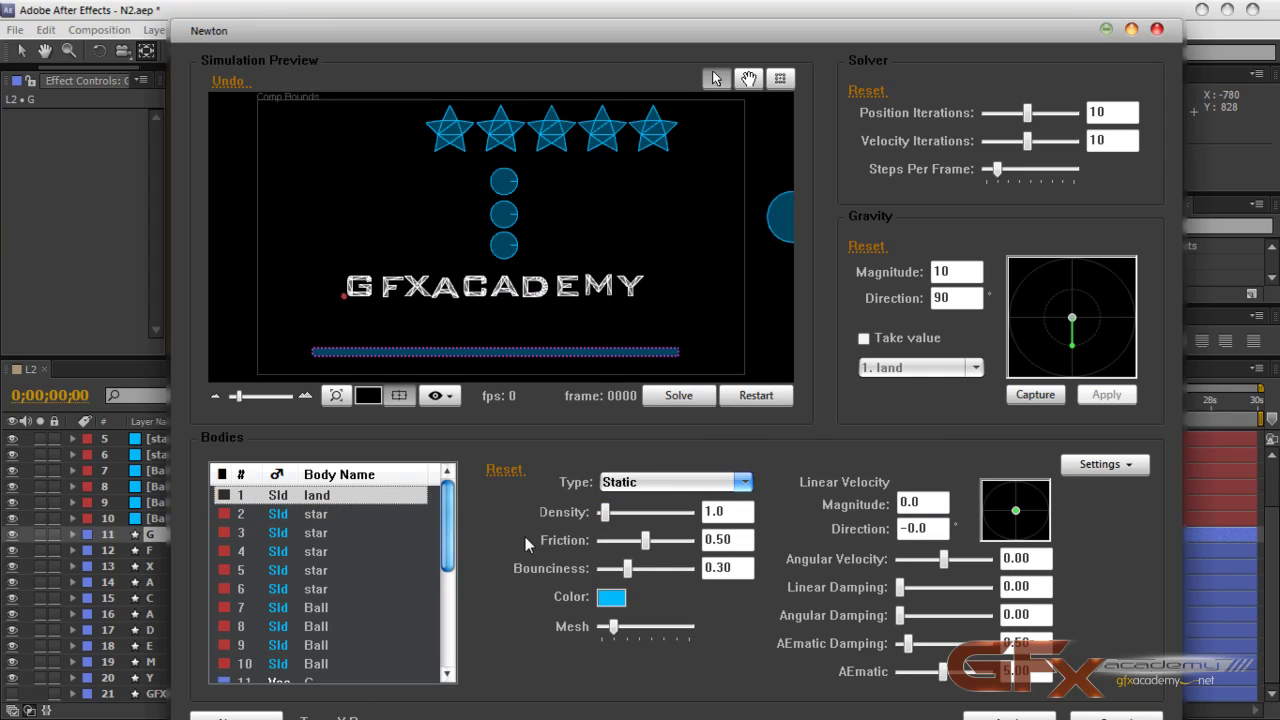
# Raise the density of the large kinematic ball, body 7, to 11.9
pyautogui.scroll(-3, 440, 555)
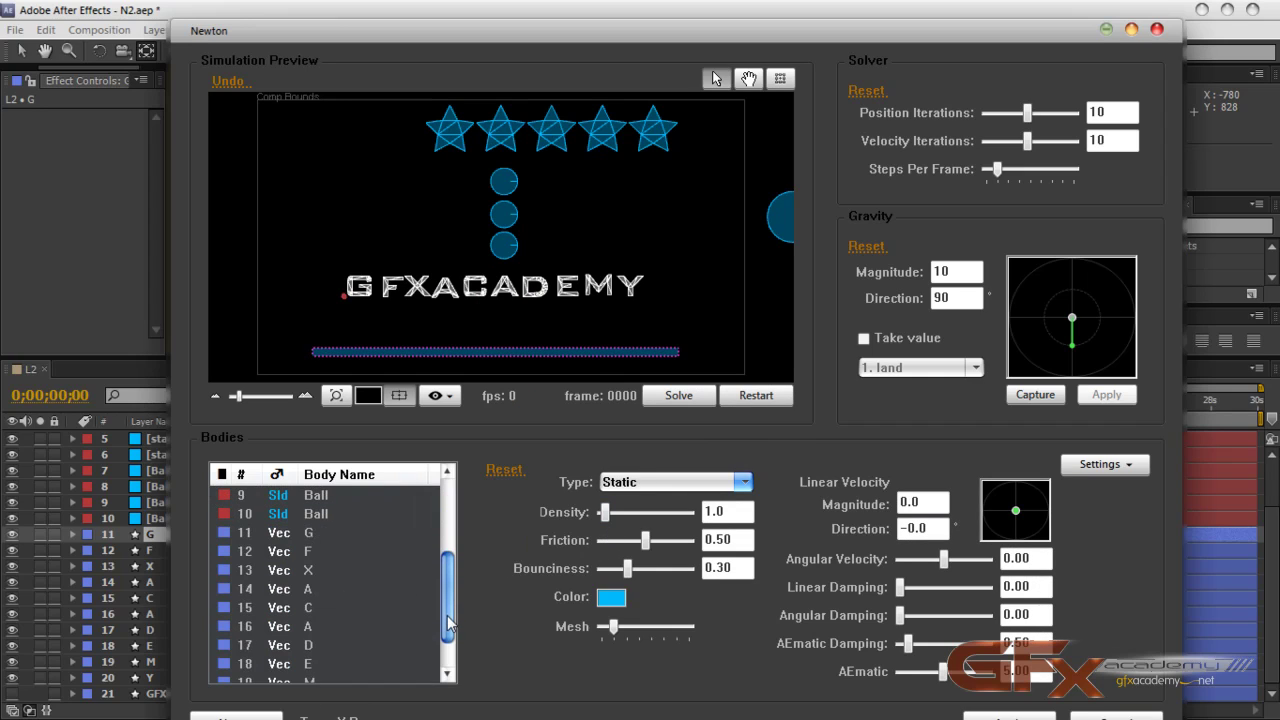
pyautogui.click(675, 482)
pyautogui.click(653, 523)
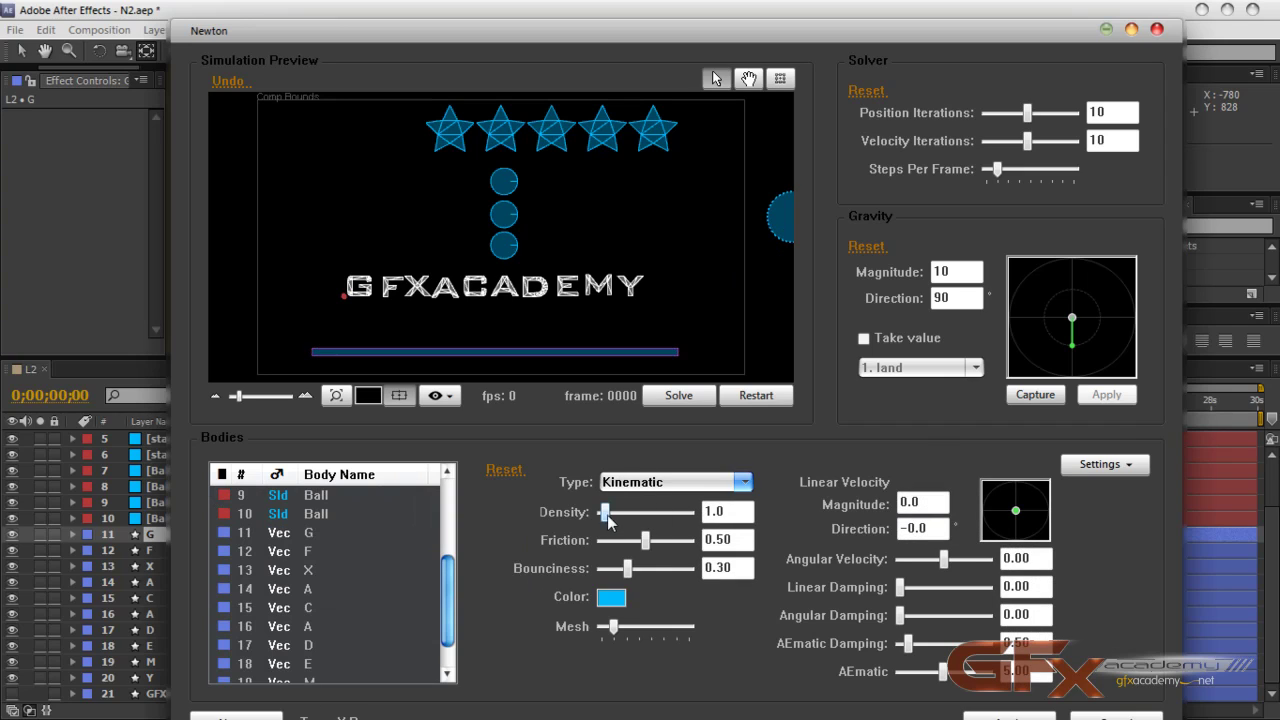
pyautogui.click(604, 513)
# Simulate the scene with the denser large ball, pause as it hits the stars, and restart from the first frame
pyautogui.click(684, 397)
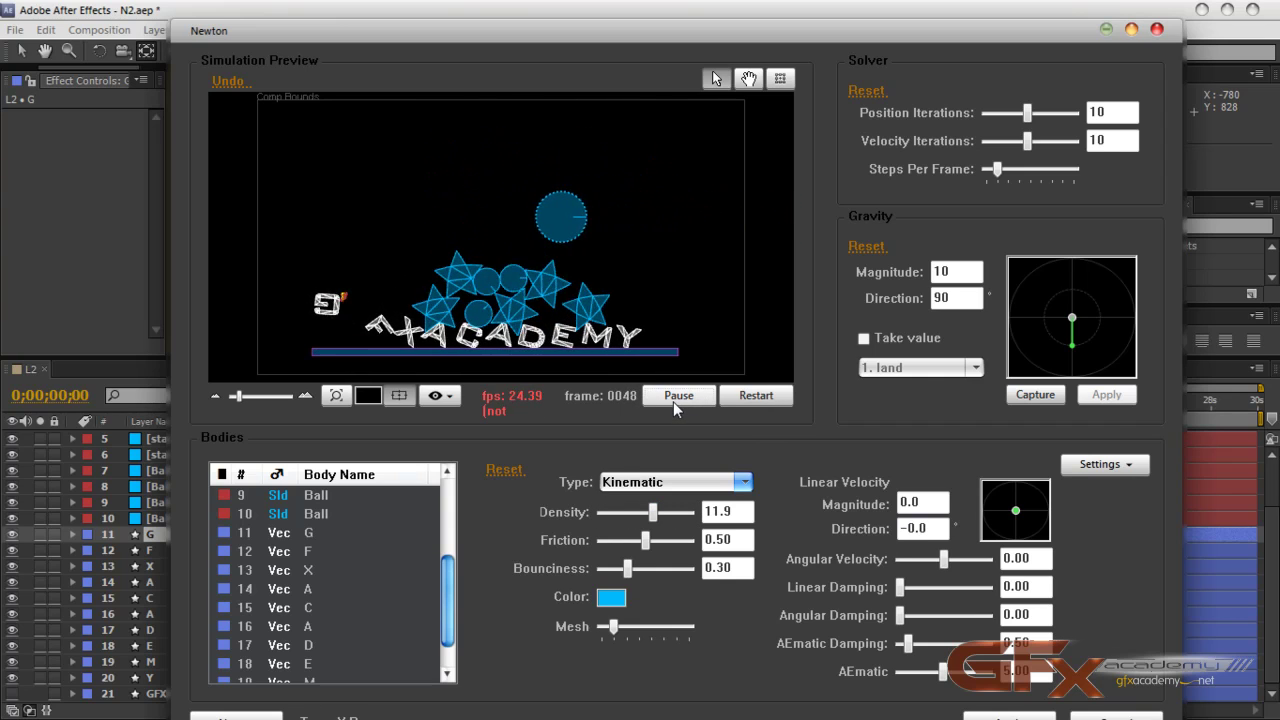
pyautogui.click(673, 397)
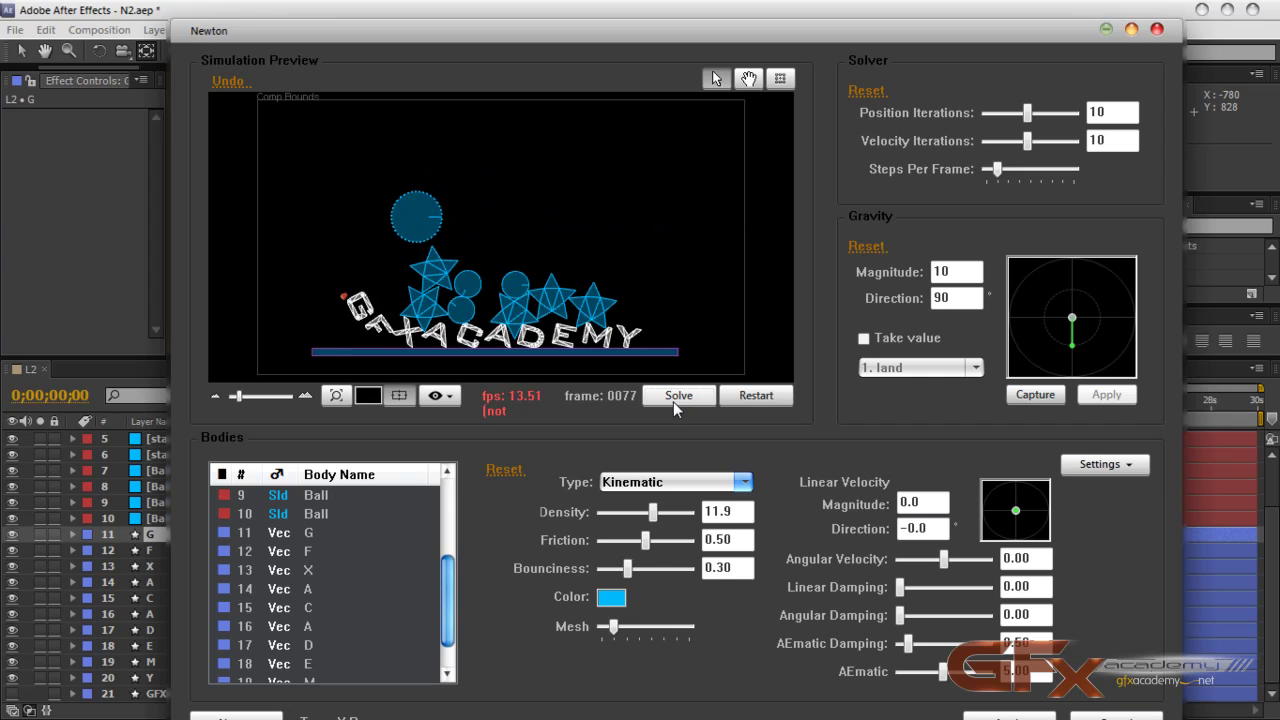
pyautogui.click(752, 398)
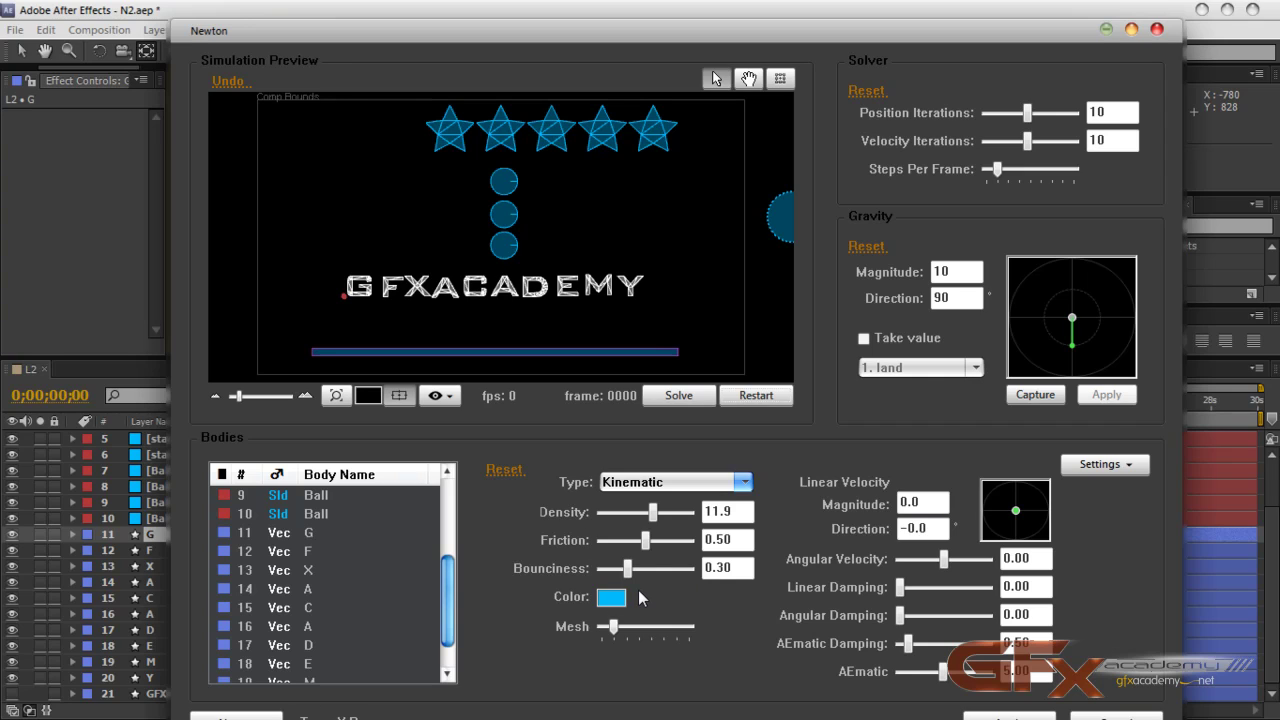
# Raise the Mesh precision to its maximum, select star 3, and preview the simulation before restarting it
pyautogui.moveTo(453, 597); pyautogui.dragTo(447, 513)
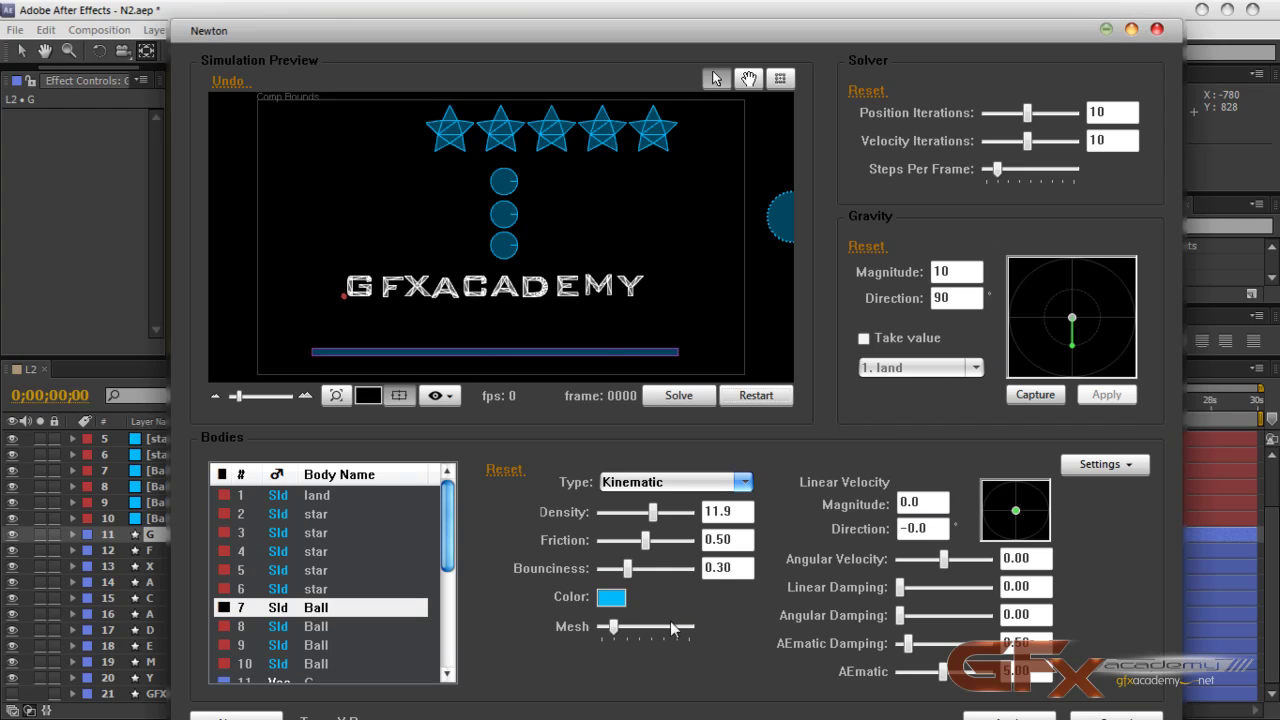
pyautogui.moveTo(617, 635); pyautogui.dragTo(627, 637)
pyautogui.click(327, 496)
pyautogui.click(315, 536)
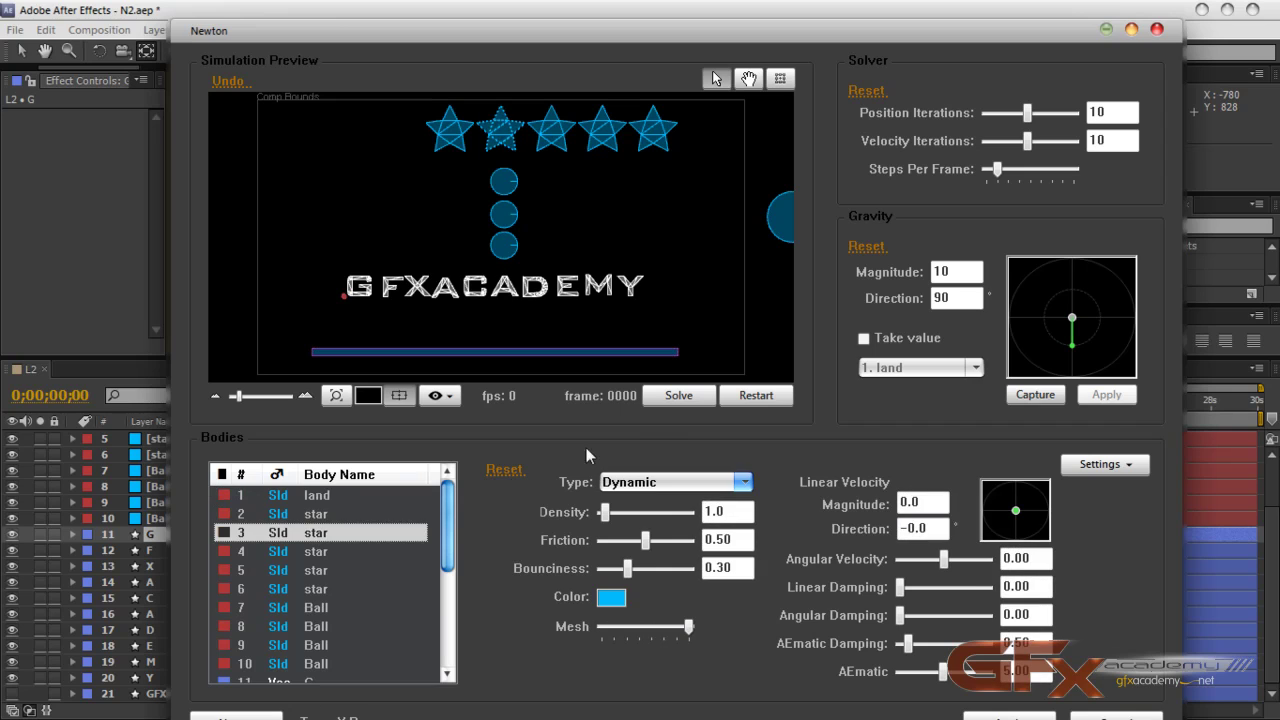
pyautogui.click(668, 398)
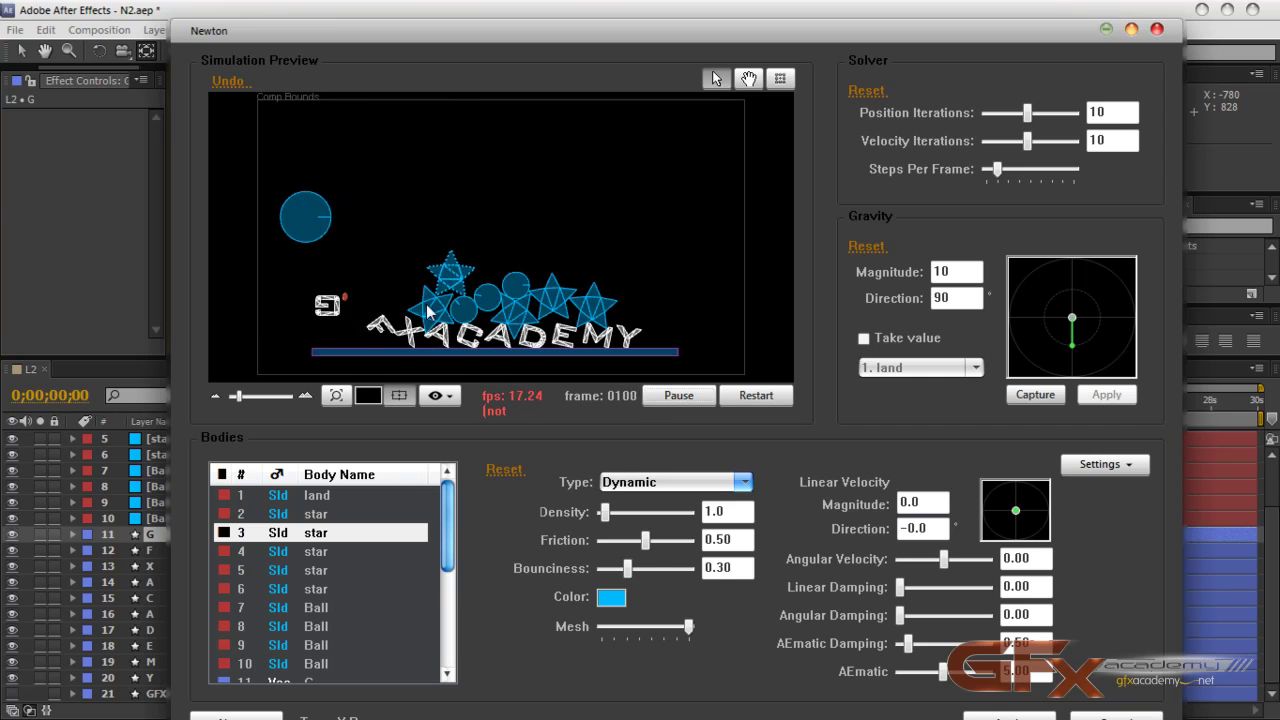
pyautogui.click(752, 396)
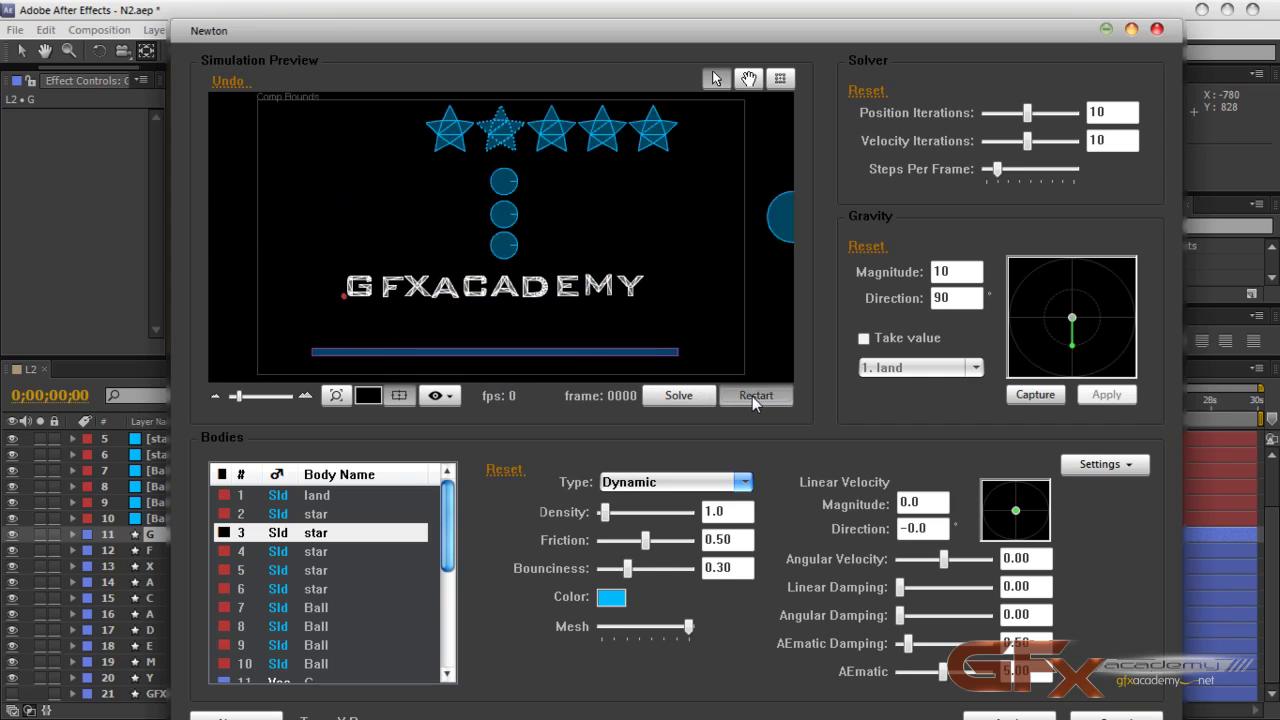
# Try the land body directly beneath the row of stars, pull on the falling letters during the simulation, and restart it
pyautogui.click(547, 355)
pyautogui.moveTo(547, 355); pyautogui.dragTo(598, 165)
pyautogui.click(680, 396)
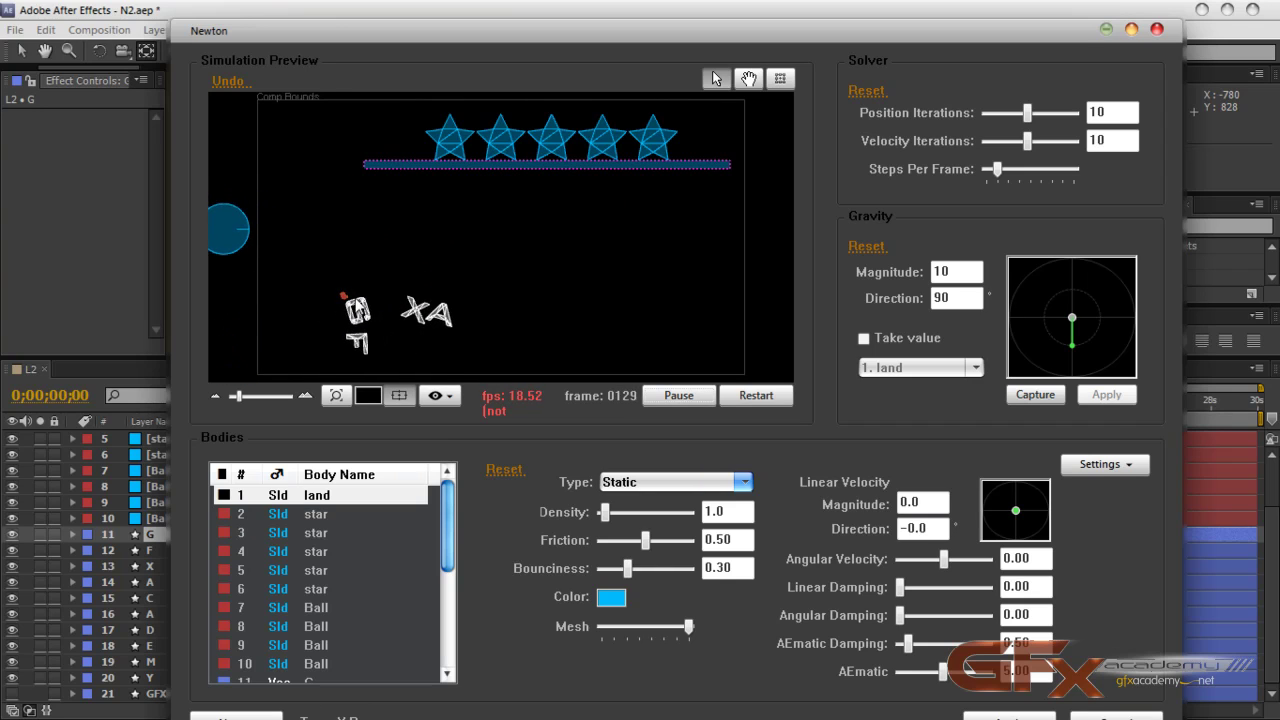
pyautogui.moveTo(440, 312); pyautogui.dragTo(486, 302)
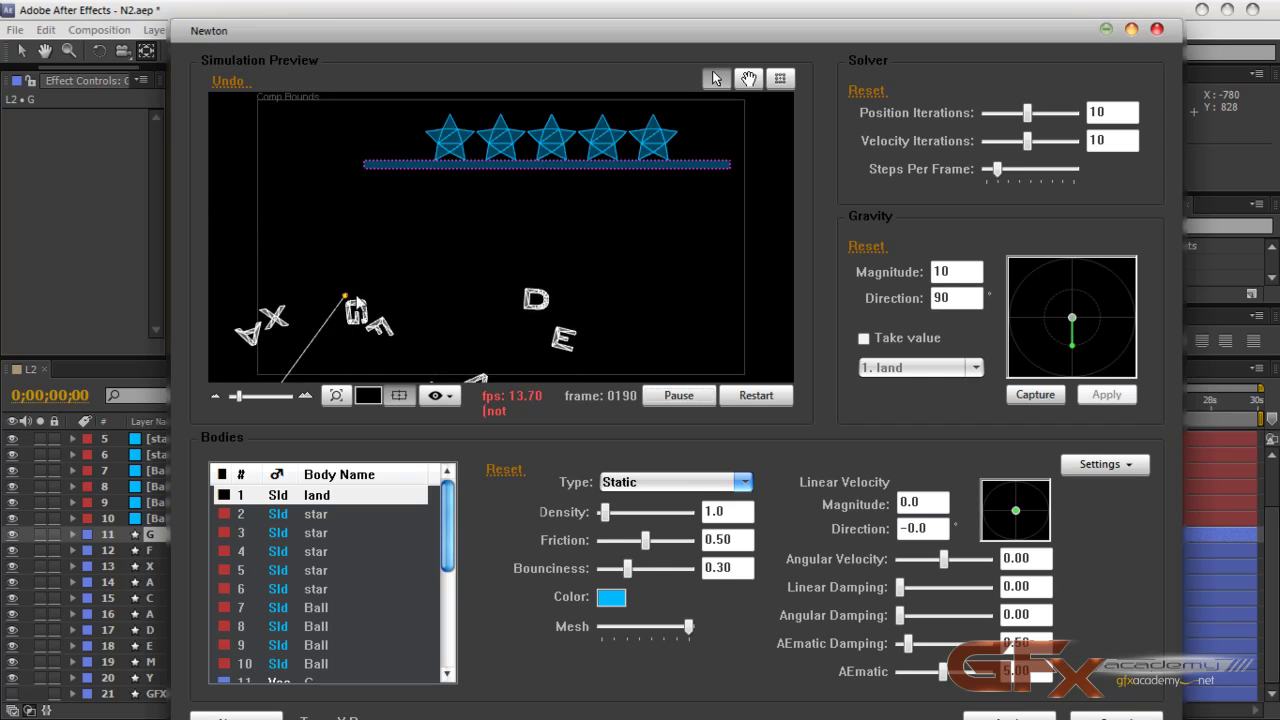
pyautogui.moveTo(282, 381); pyautogui.dragTo(429, 307)
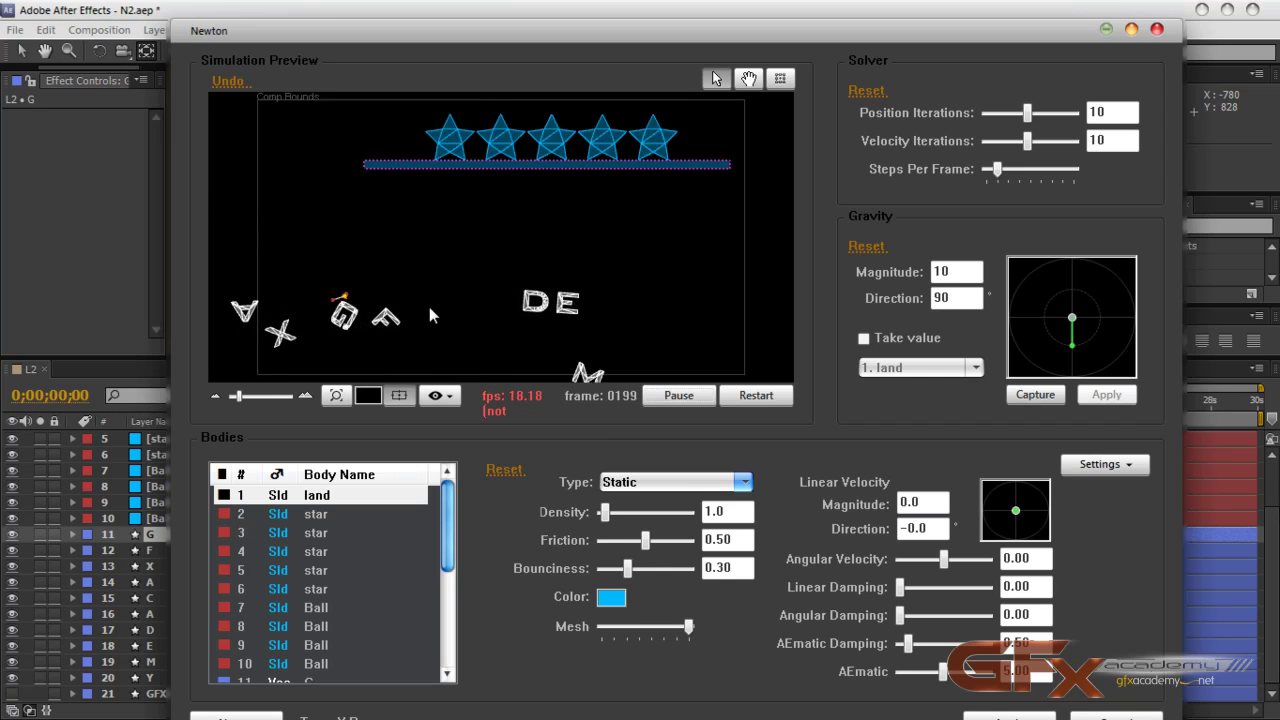
pyautogui.click(748, 396)
# Move the land body back beneath the GFXACADEMY letters and set its type to Dead
pyautogui.moveTo(541, 166); pyautogui.dragTo(485, 327)
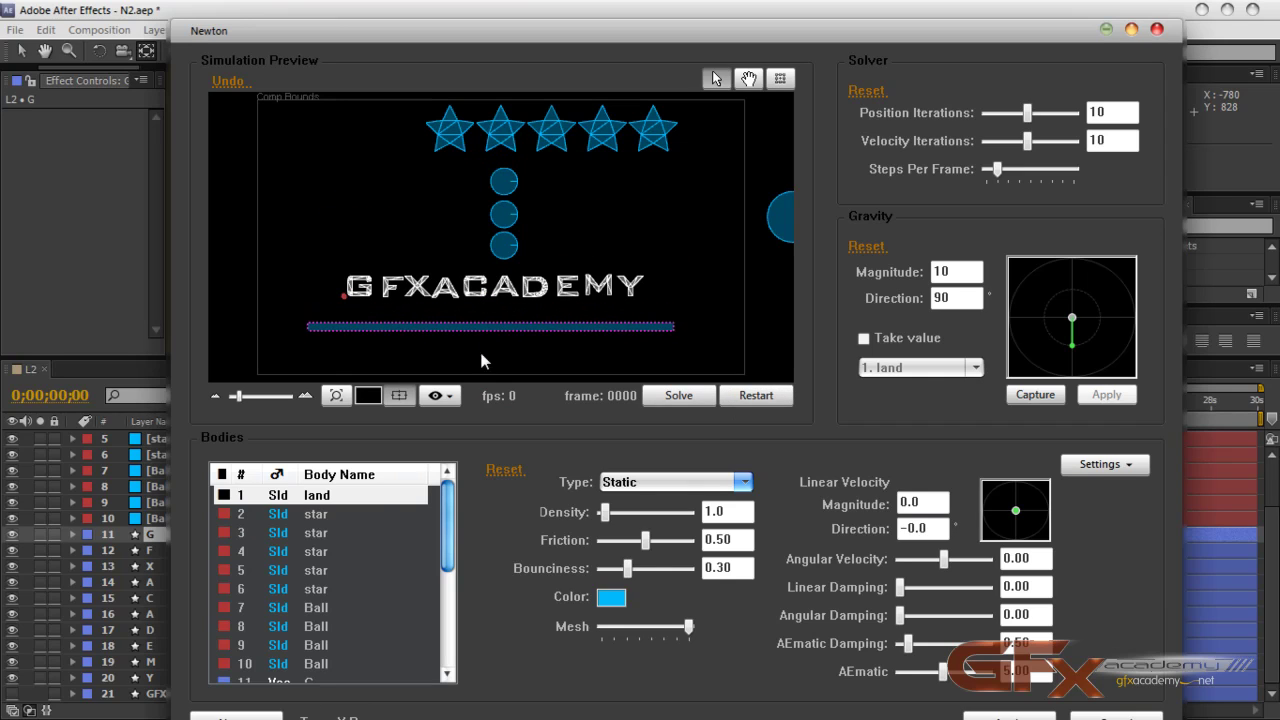
pyautogui.click(370, 495)
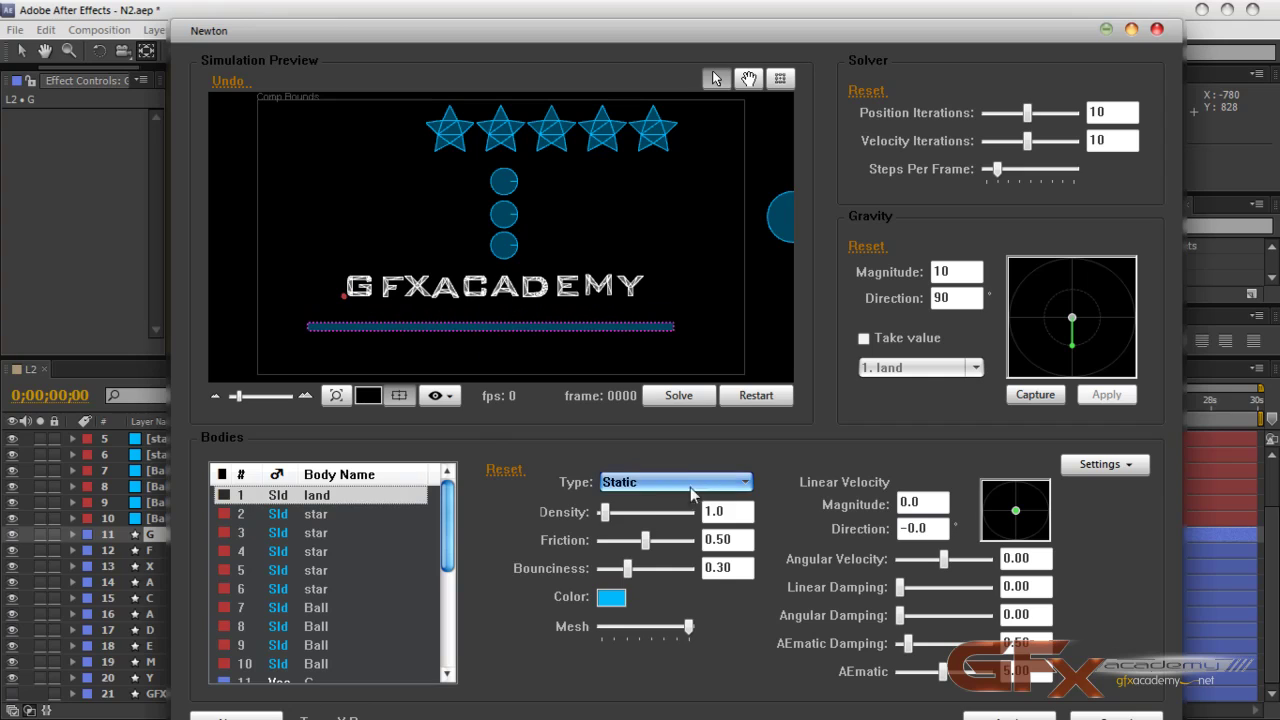
pyautogui.click(692, 492)
pyautogui.click(640, 576)
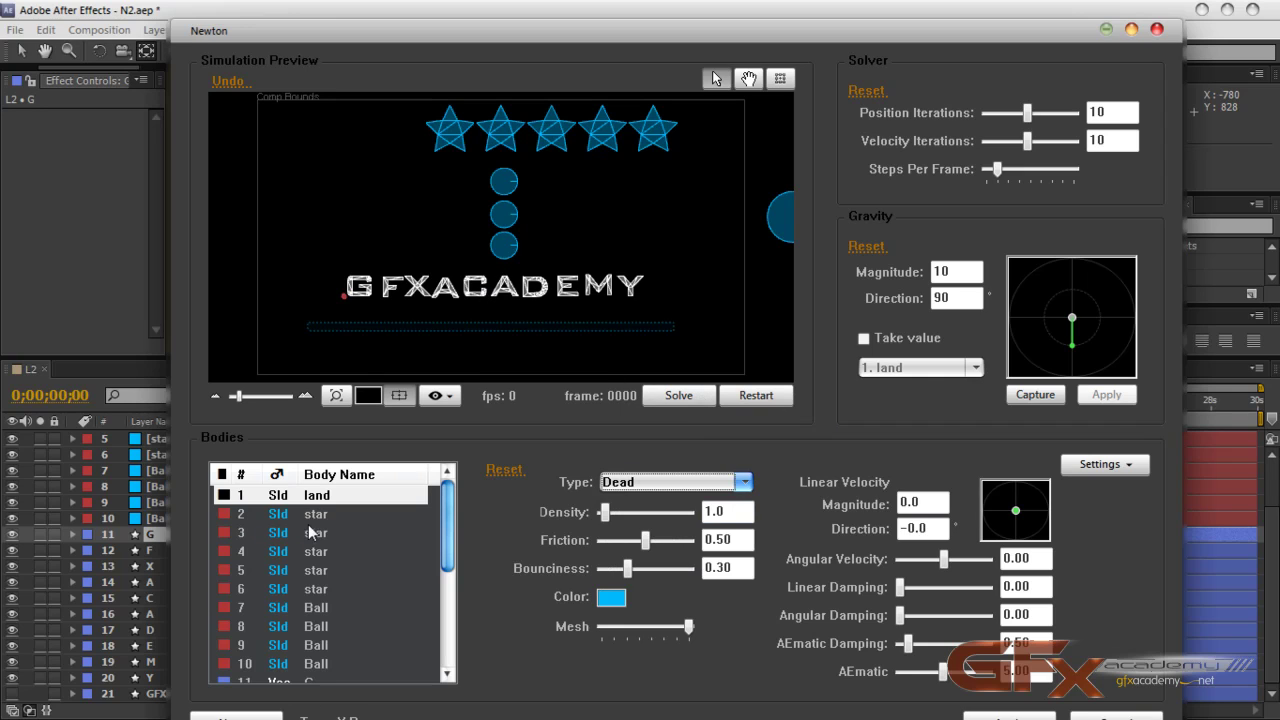
# Move all the GFXACADEMY letter bodies, 11 to 20, up over the column of balls, then preview and restart the simulation
pyautogui.click(316, 680)
pyautogui.scroll(-3, 314, 670)
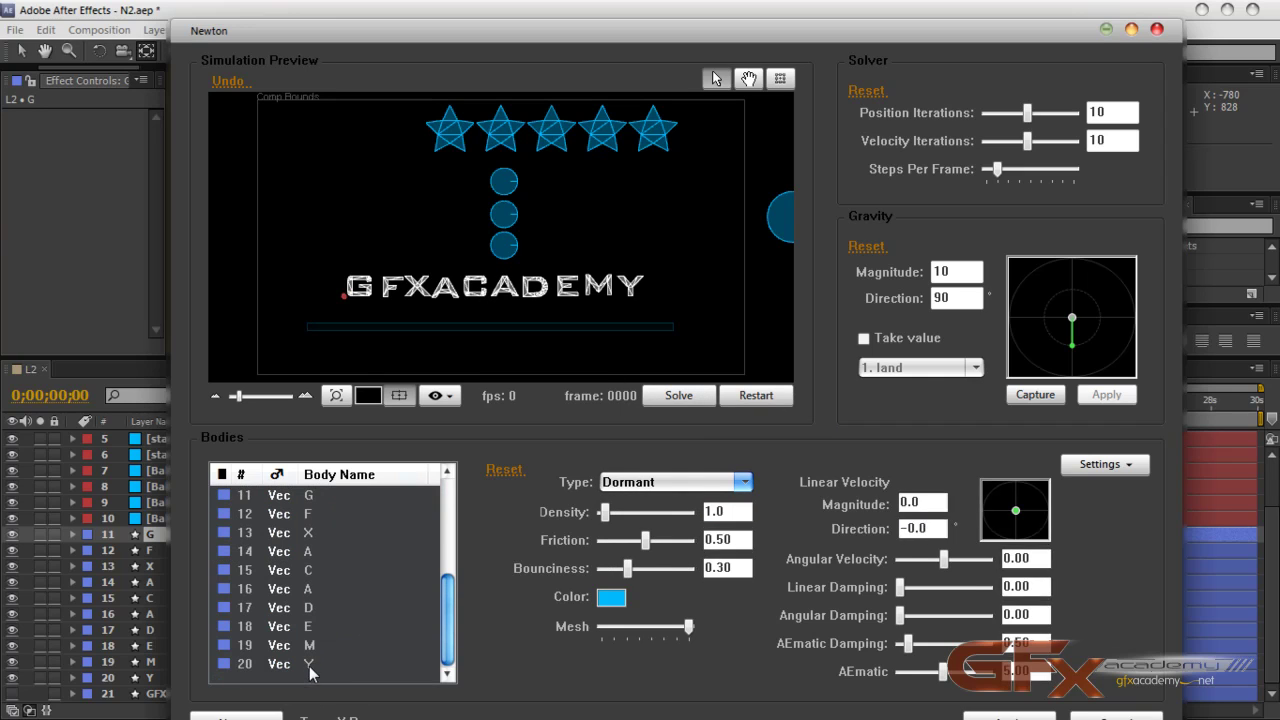
pyautogui.moveTo(310, 673); pyautogui.dragTo(470, 468)
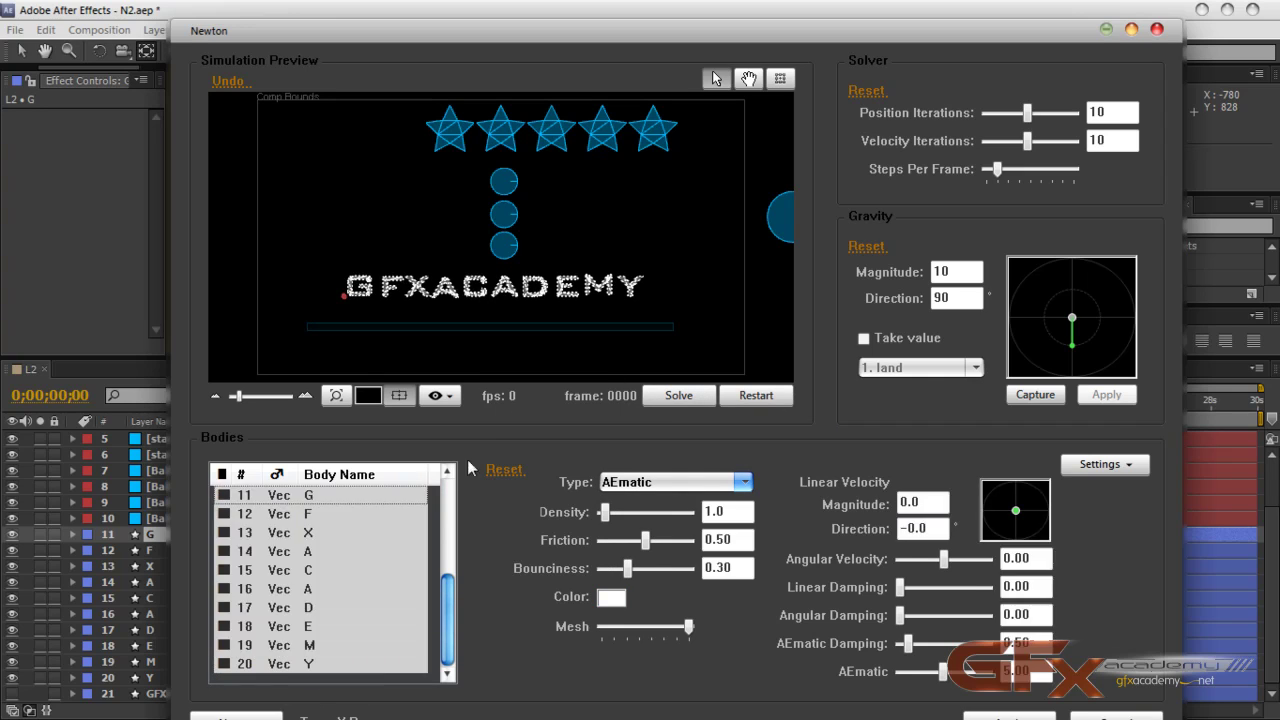
pyautogui.moveTo(544, 298); pyautogui.dragTo(549, 226)
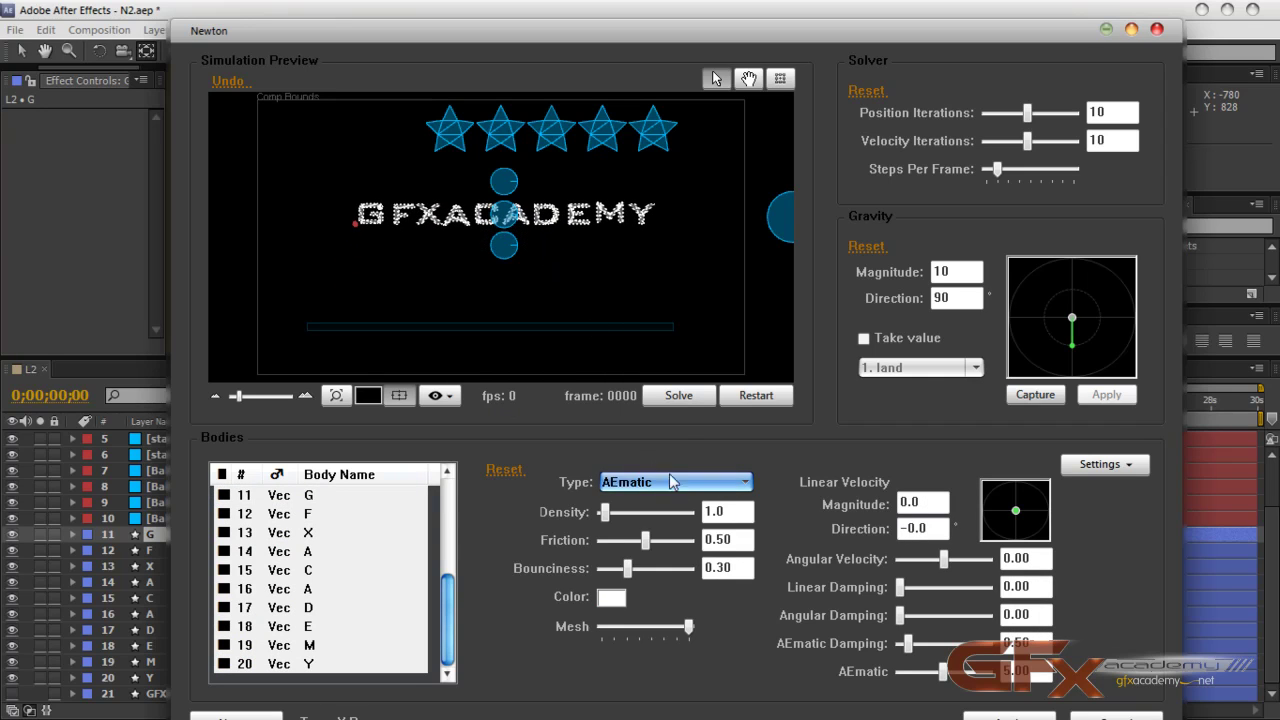
pyautogui.click(678, 396)
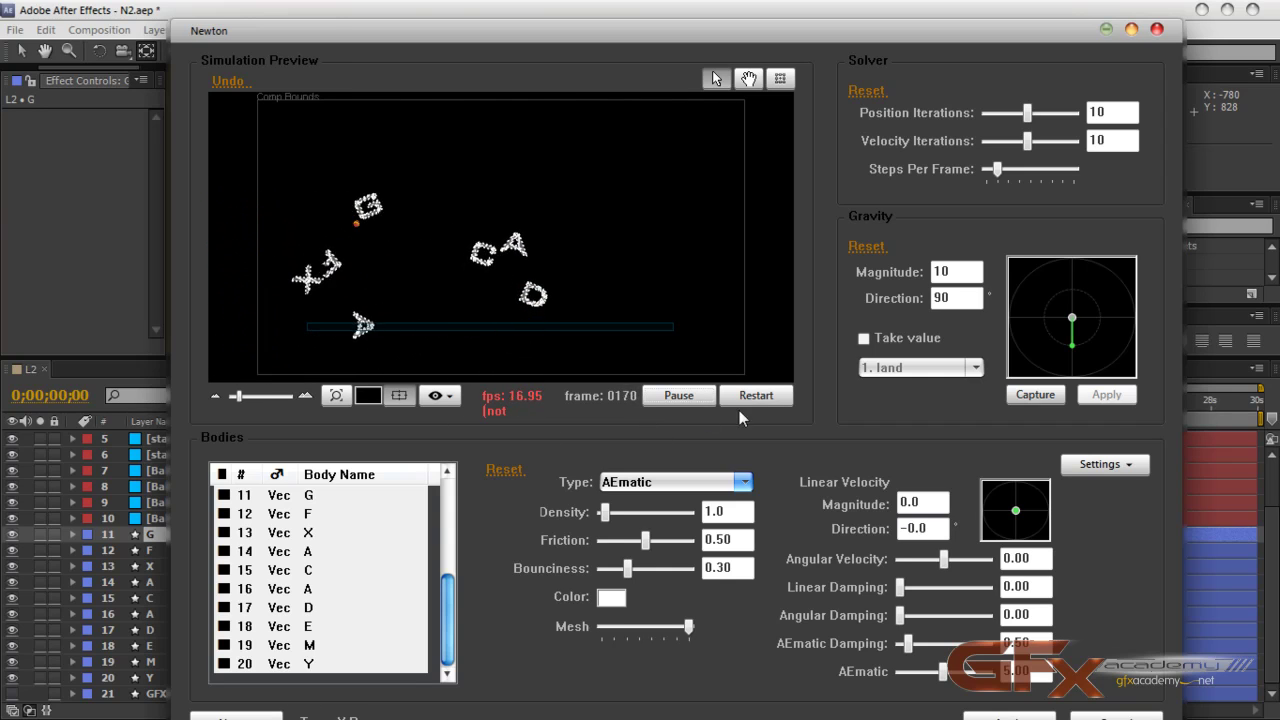
pyautogui.click(760, 396)
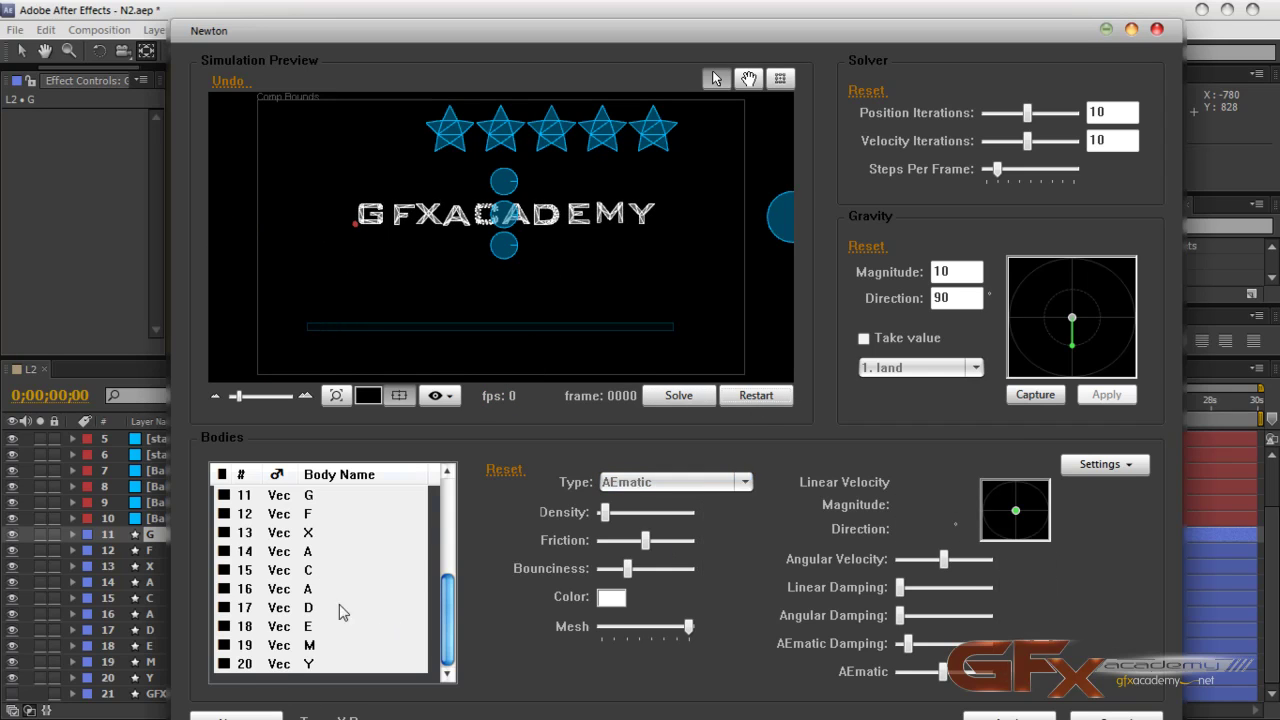
# Review the available body types, from Static to Dead, while keeping the AEmatic type
pyautogui.moveTo(457, 624); pyautogui.dragTo(457, 514)
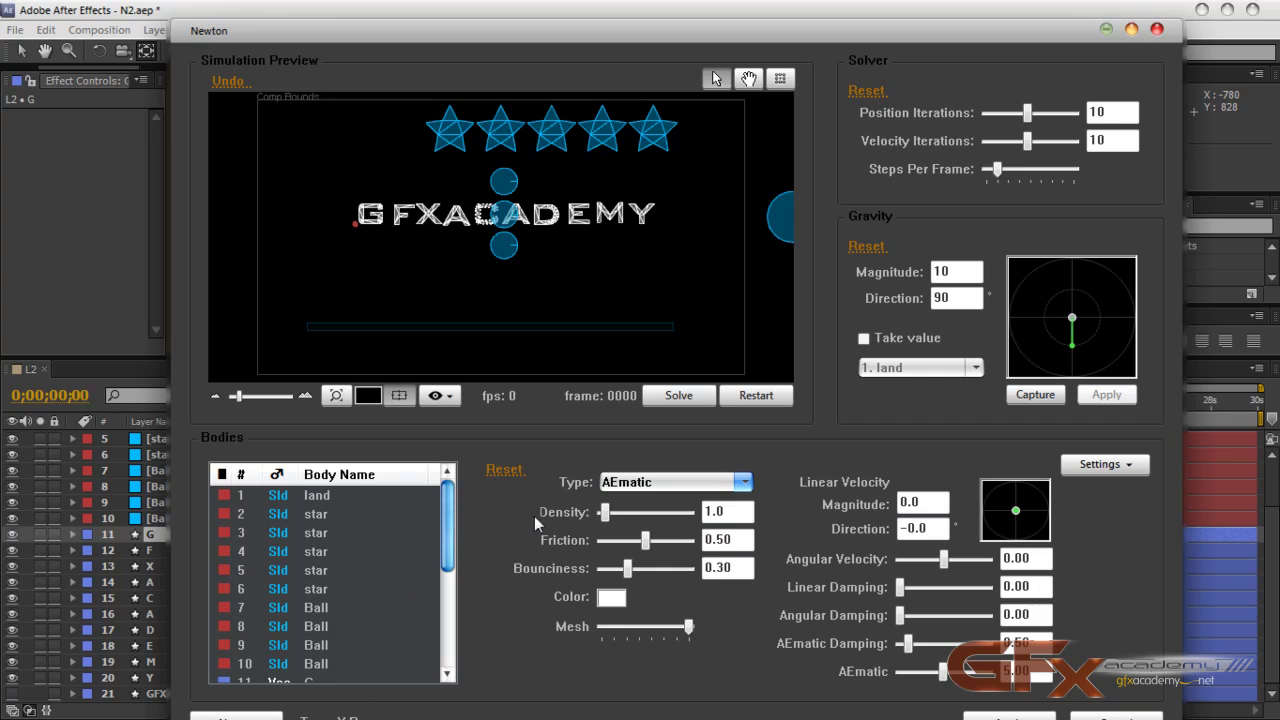
pyautogui.click(632, 485)
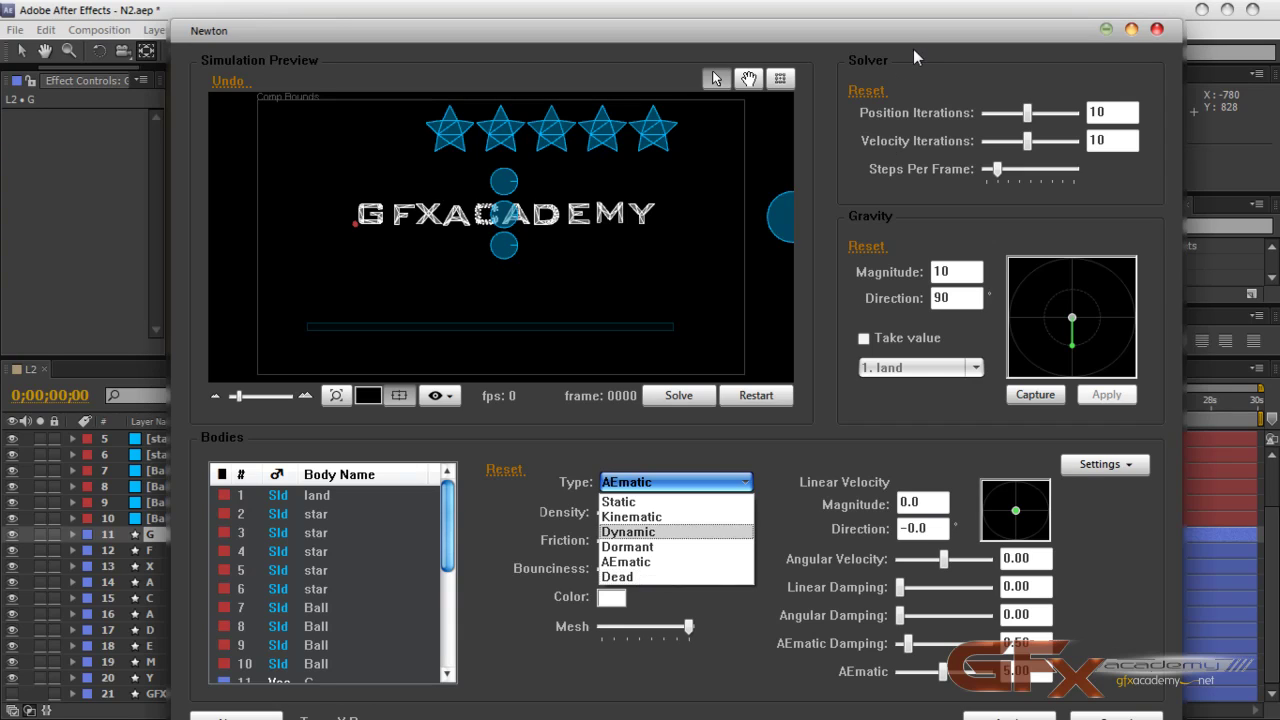
pyautogui.click(862, 288)
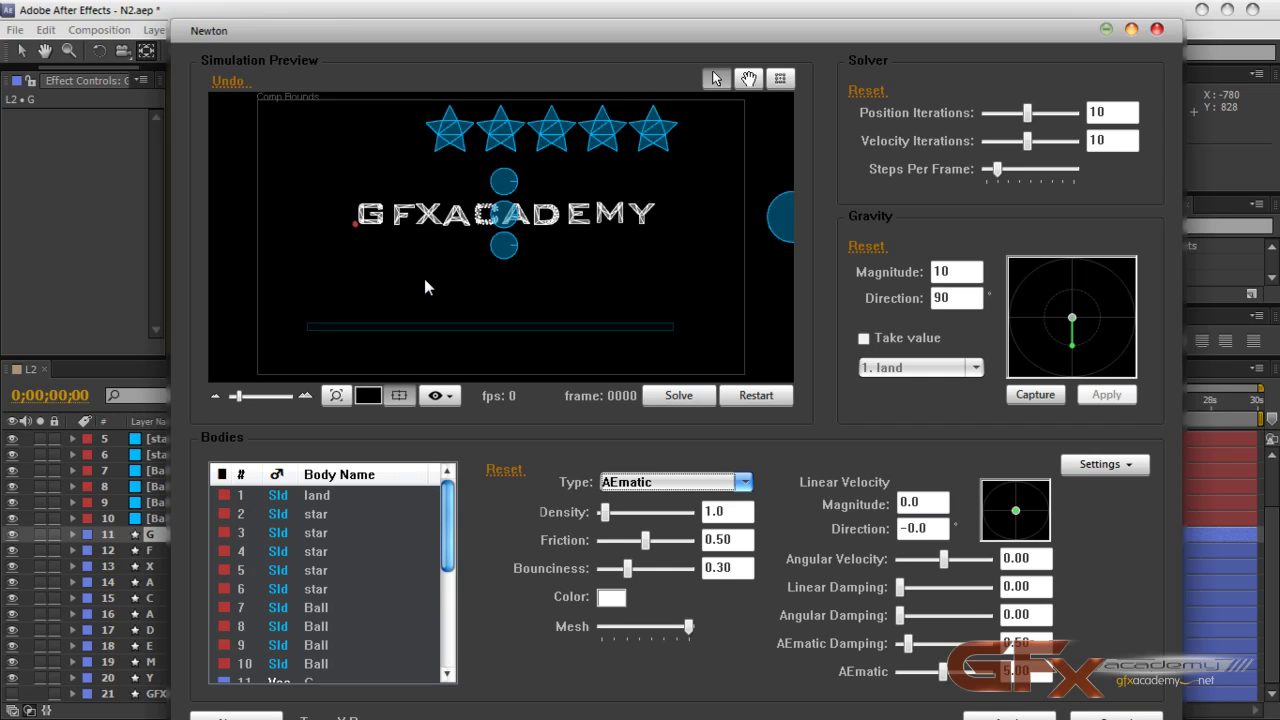
# Enlarge the Newton window to fill the screen
pyautogui.moveTo(726, 24); pyautogui.dragTo(672, 20)
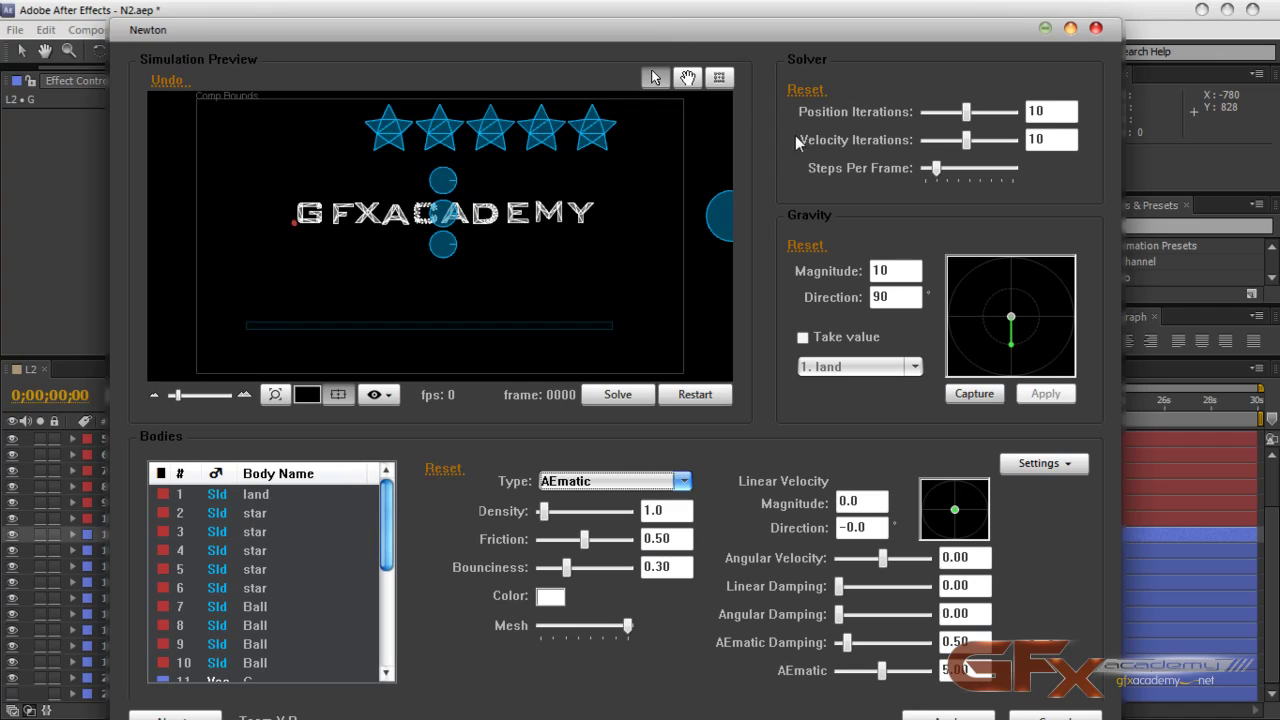
pyautogui.moveTo(915, 43); pyautogui.dragTo(915, 0)
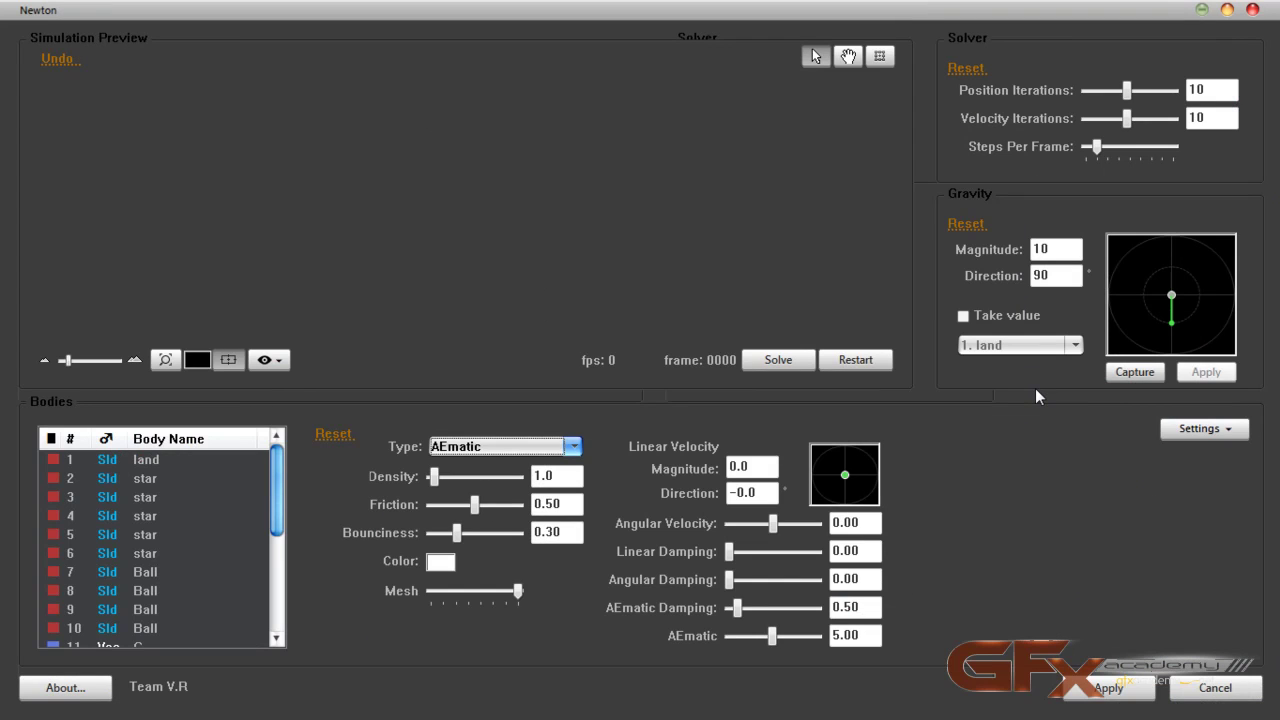